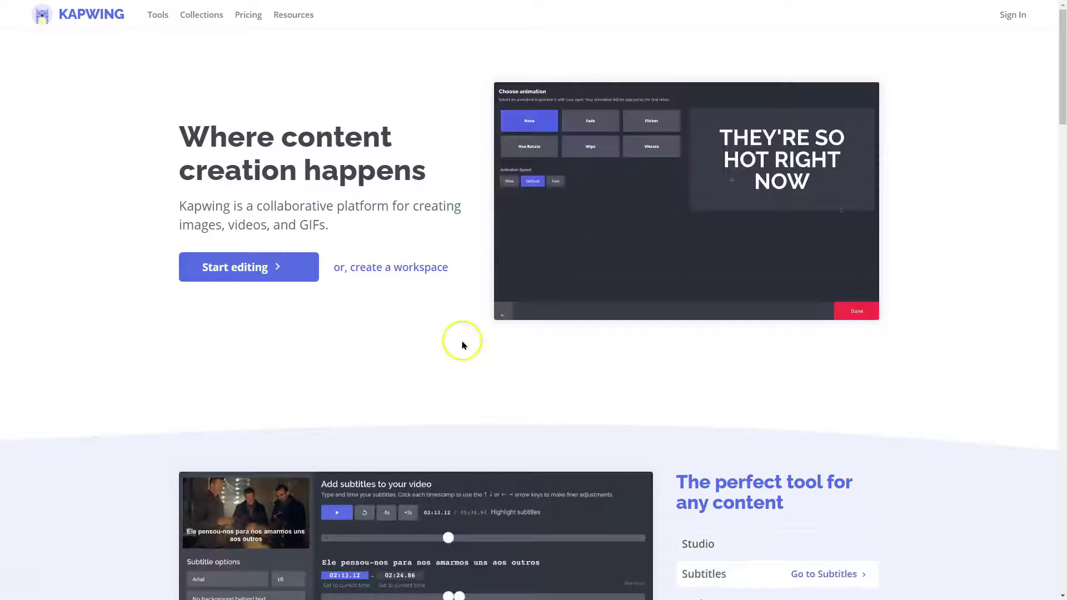
# Start a new Untitled Project in the Kapwing Studio editor from the homepage
pyautogui.click(311, 268)
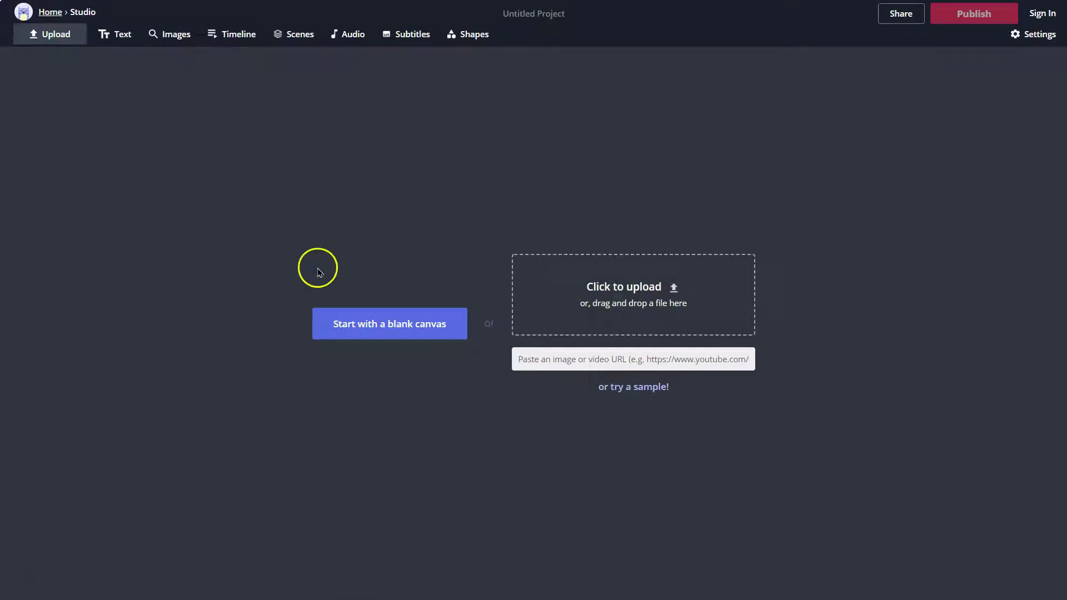
# Start a blank white canvas, try the 16:9, 4:5 and 5:4 sizes, then settle on 1:1
pyautogui.click(386, 325)
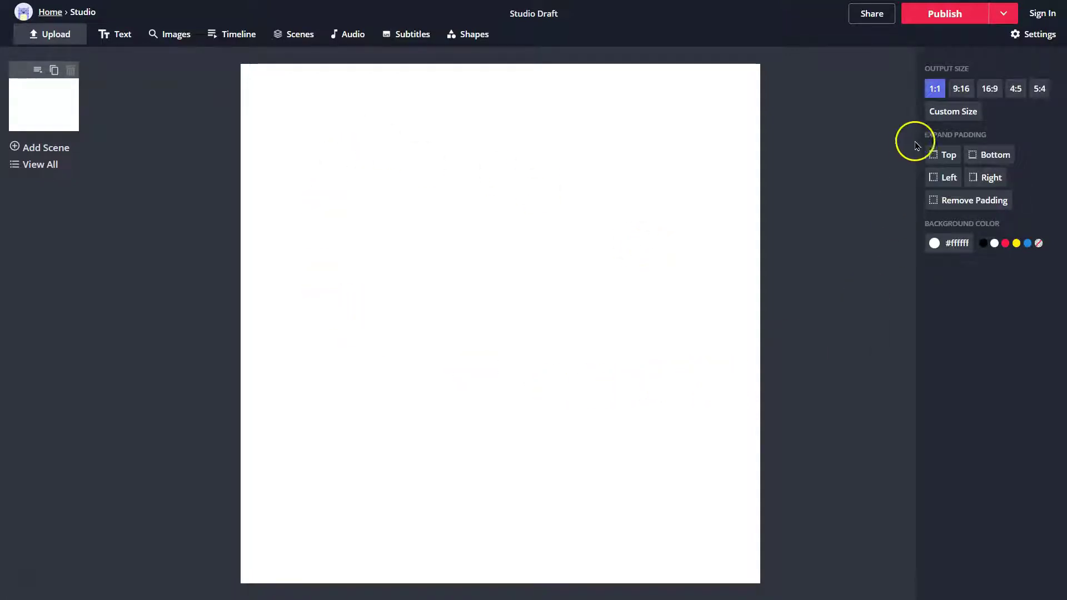
pyautogui.click(989, 89)
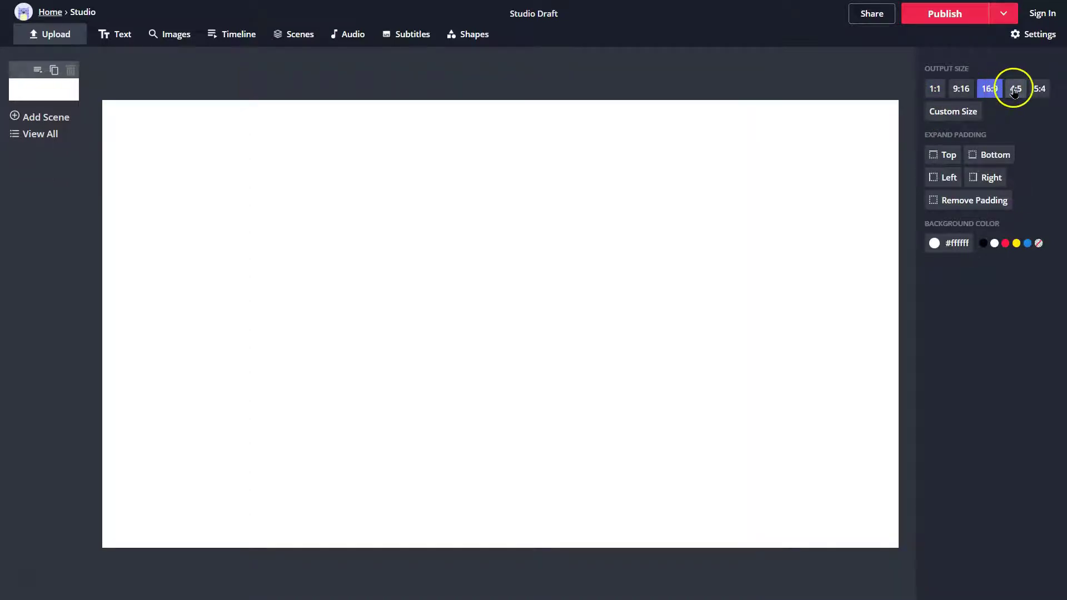
pyautogui.click(1015, 89)
pyautogui.click(1036, 92)
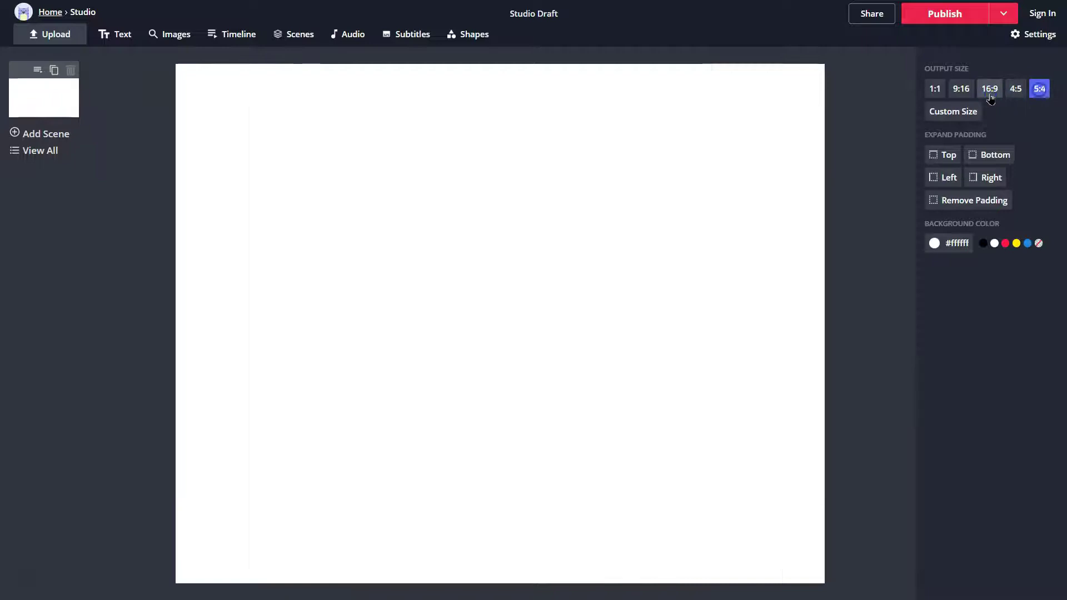
pyautogui.click(989, 91)
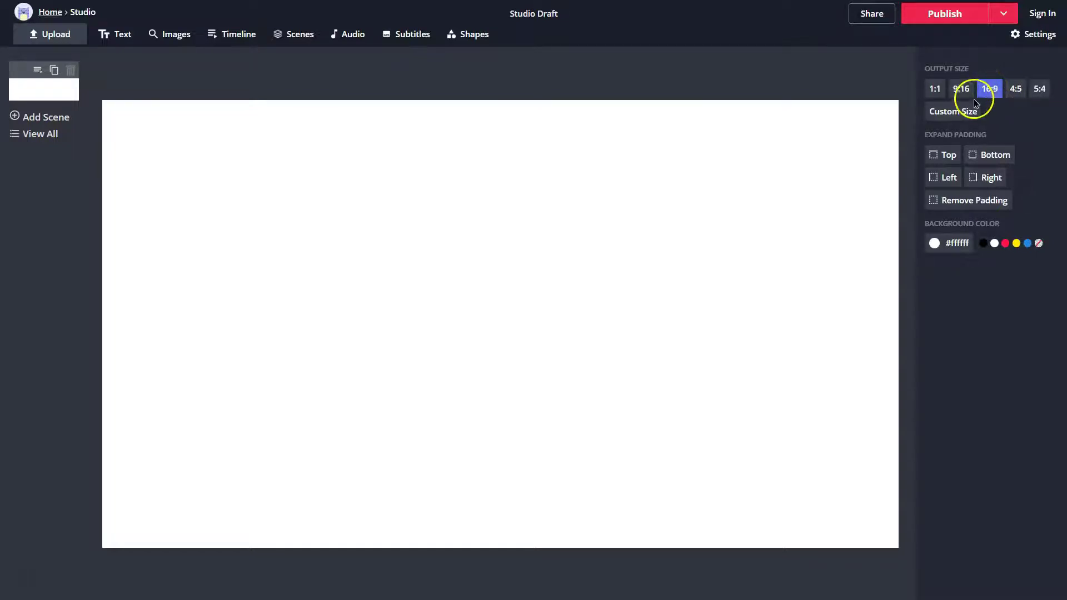
pyautogui.click(935, 89)
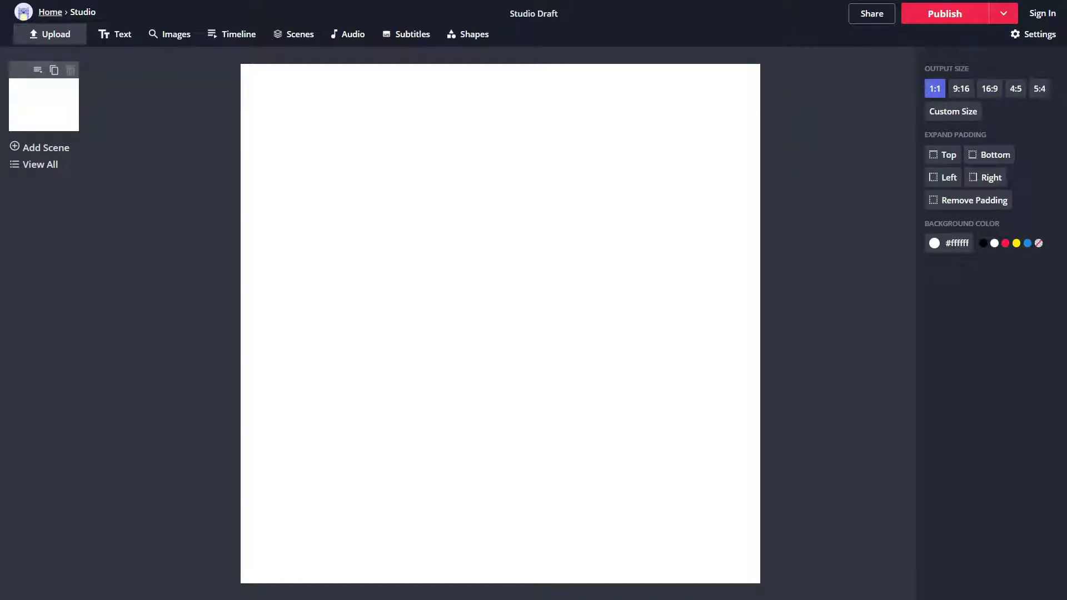
# Make the background red and add a light blue (#81D4FA) text layer
pyautogui.click(1007, 243)
pyautogui.click(1013, 246)
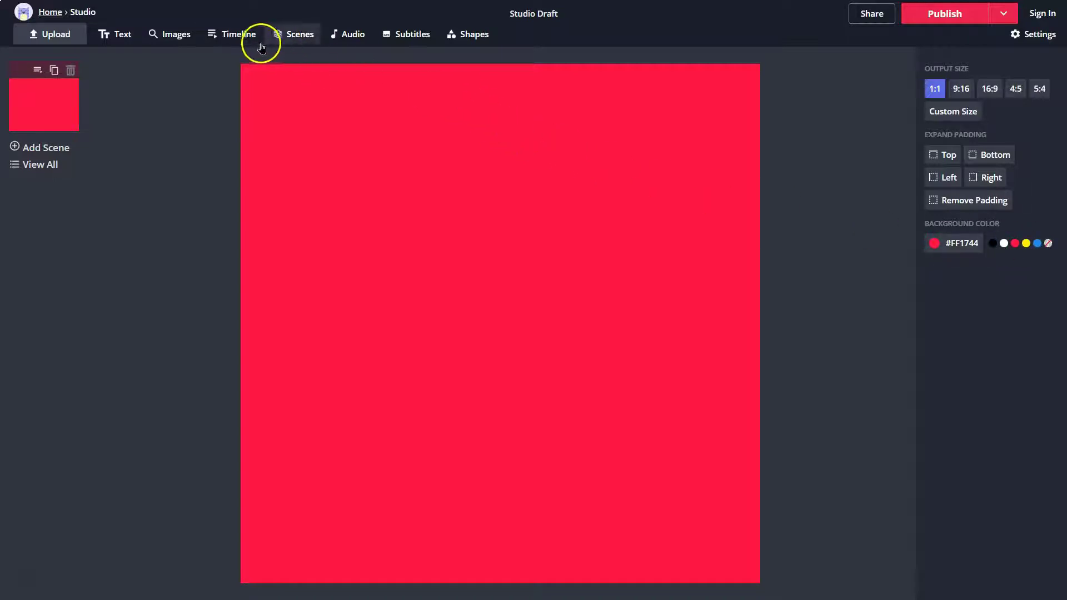
pyautogui.click(125, 37)
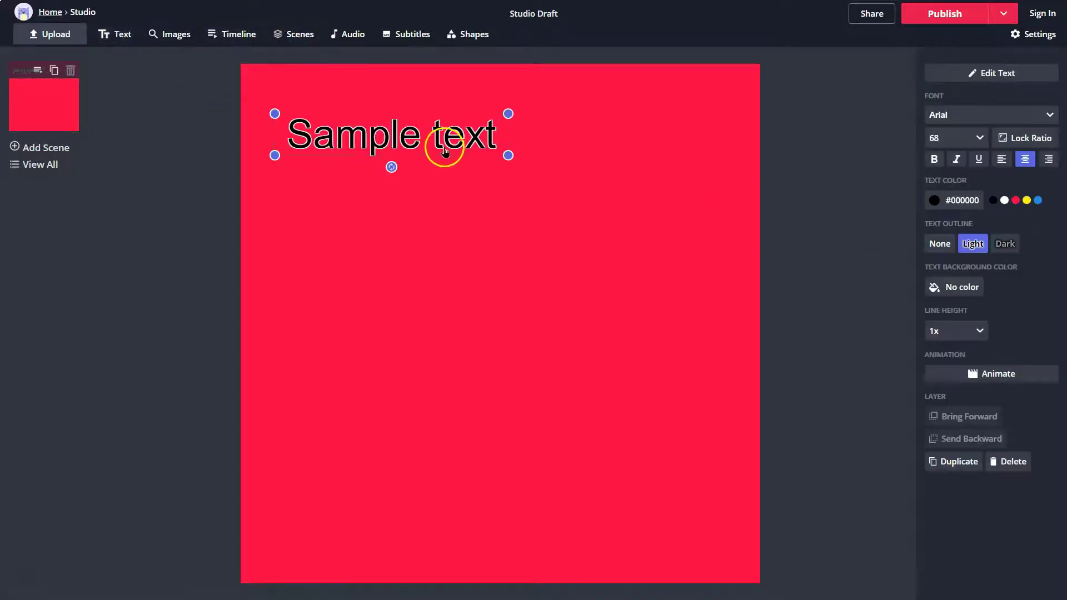
pyautogui.click(1027, 201)
pyautogui.click(965, 201)
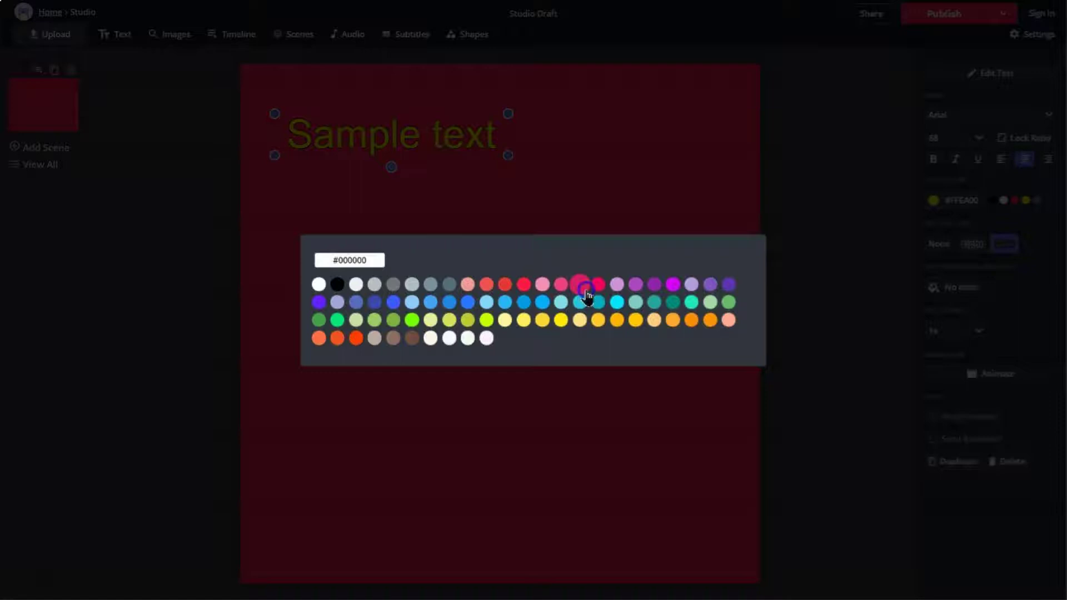
pyautogui.click(488, 301)
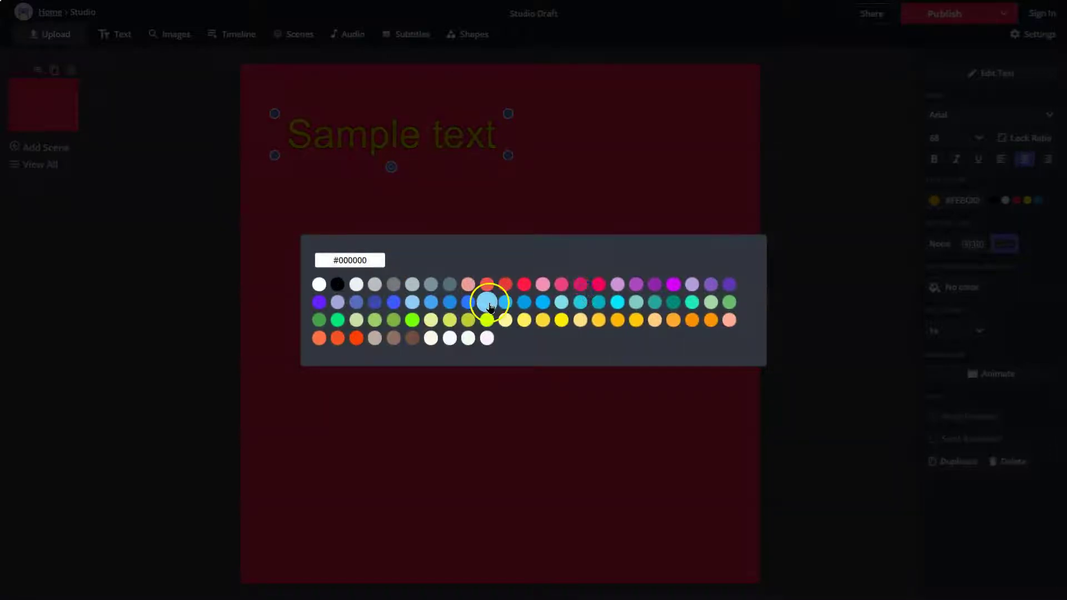
# Enlarge the text, change its wording to 'Example Demo', and position it near the top
pyautogui.moveTo(509, 155); pyautogui.dragTo(701, 205)
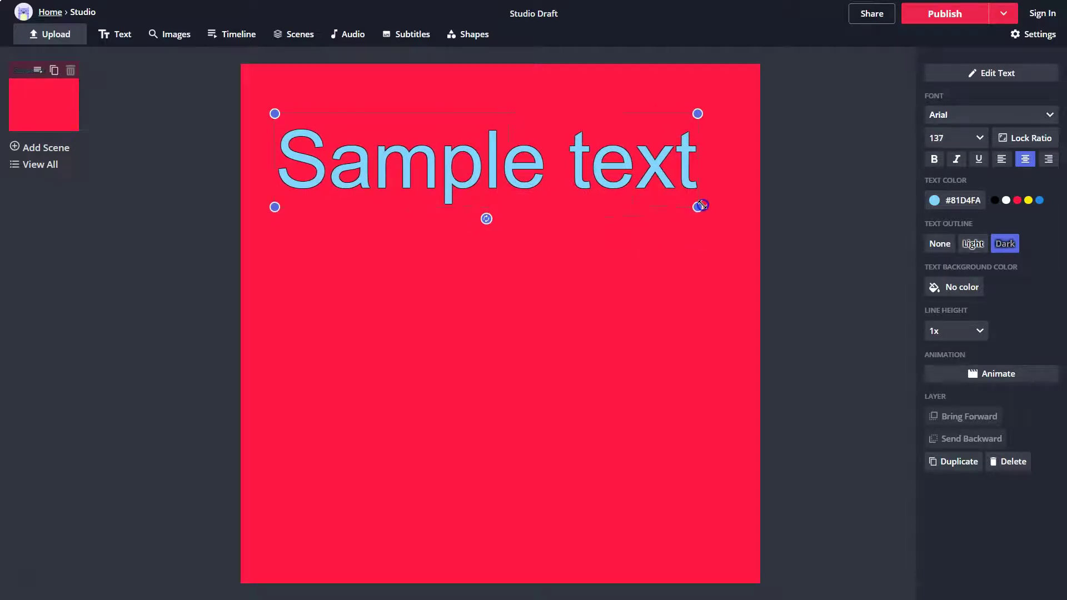
pyautogui.doubleClick(412, 179)
pyautogui.press('Delete')
pyautogui.press('Delete')
pyautogui.press('Delete')
pyautogui.press('Delete')
pyautogui.press('Delete')
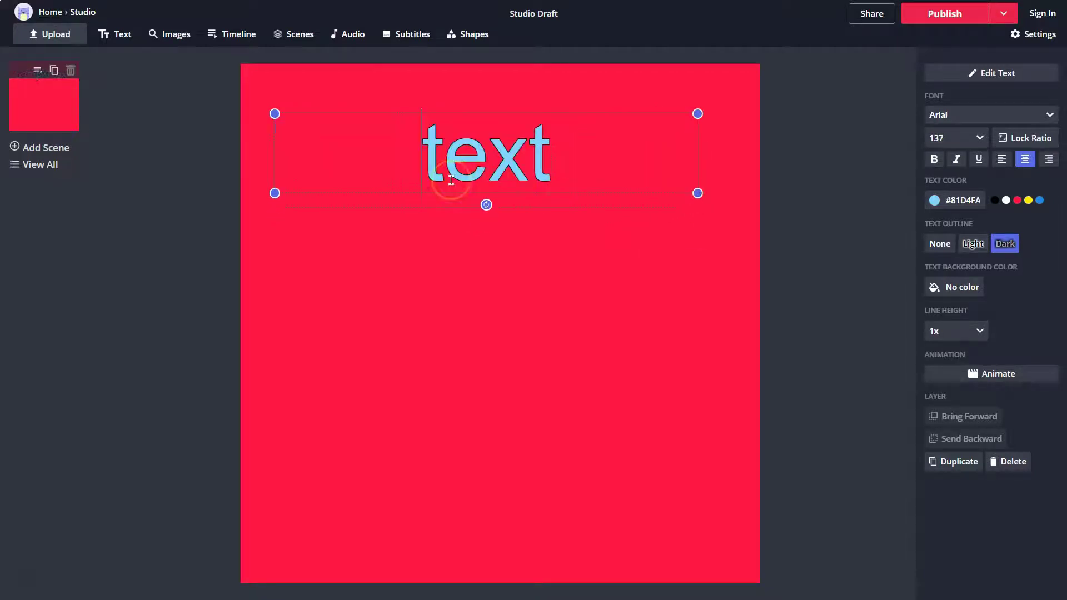
pyautogui.write('Example Demo')
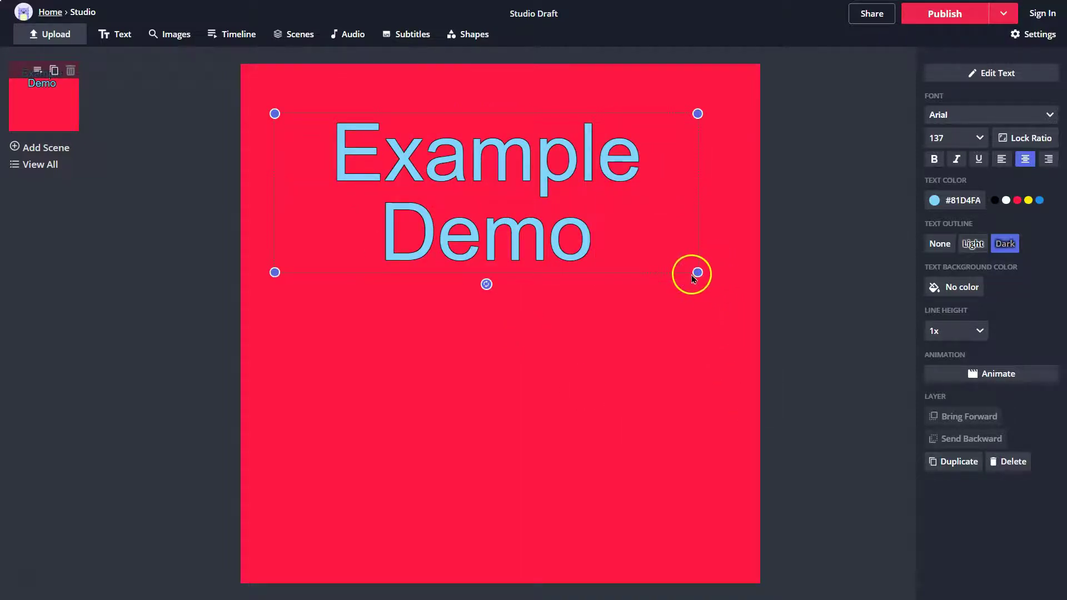
pyautogui.moveTo(712, 271)
pyautogui.mouseDown()
pyautogui.moveTo(693, 273)
pyautogui.moveTo(710, 285)
pyautogui.moveTo(718, 278)
pyautogui.mouseUp()
pyautogui.moveTo(457, 207); pyautogui.dragTo(472, 186)
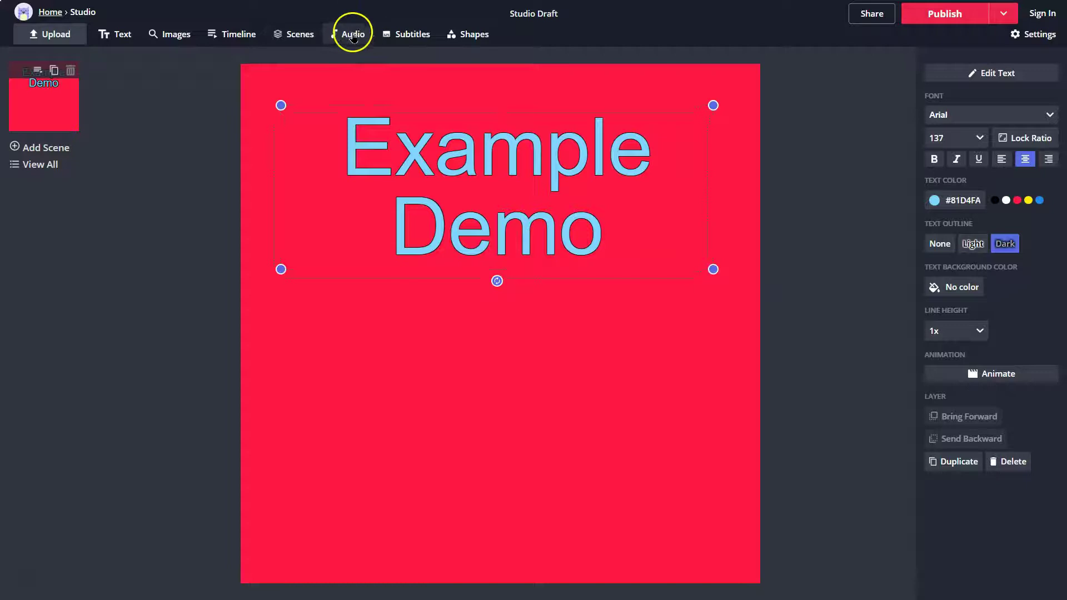
# Add a white speech-bubble shape, enlarged across the canvas near the top
pyautogui.click(450, 43)
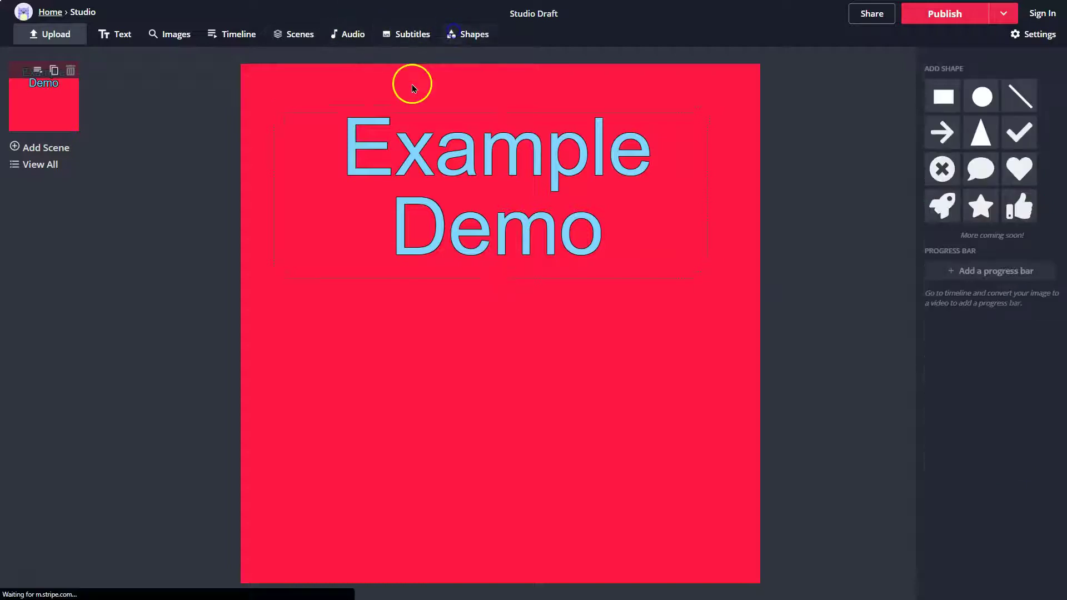
pyautogui.click(988, 176)
pyautogui.click(572, 398)
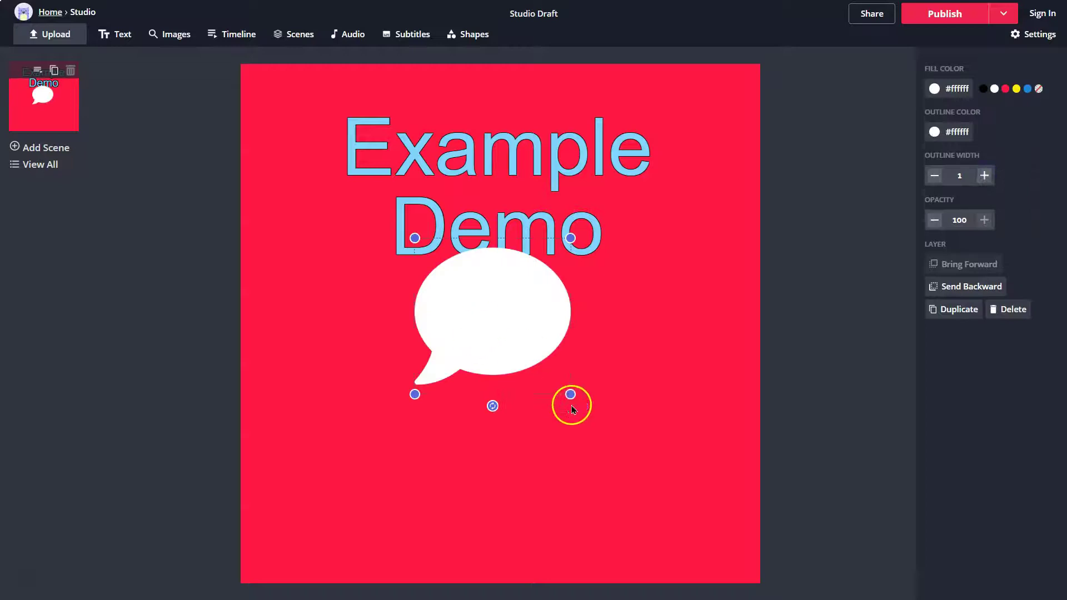
pyautogui.click(576, 393)
pyautogui.moveTo(572, 393); pyautogui.dragTo(774, 464)
pyautogui.moveTo(595, 350); pyautogui.dragTo(495, 211)
pyautogui.moveTo(649, 302); pyautogui.dragTo(738, 440)
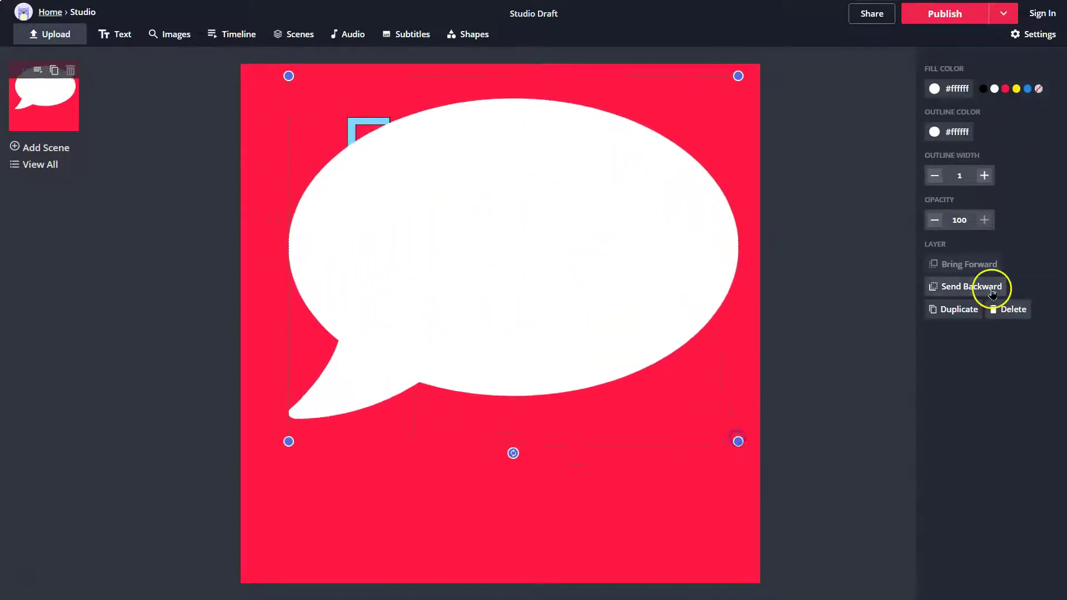
# Send the bubble behind the centred Example Demo title and add a second blank scene
pyautogui.click(943, 285)
pyautogui.moveTo(471, 171); pyautogui.dragTo(499, 216)
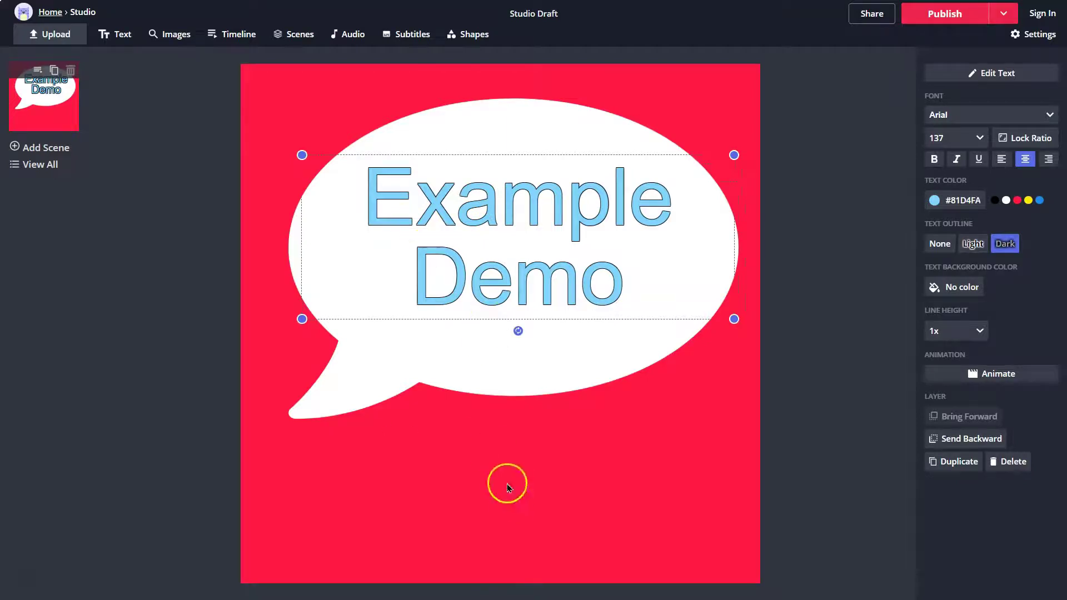
pyautogui.click(71, 155)
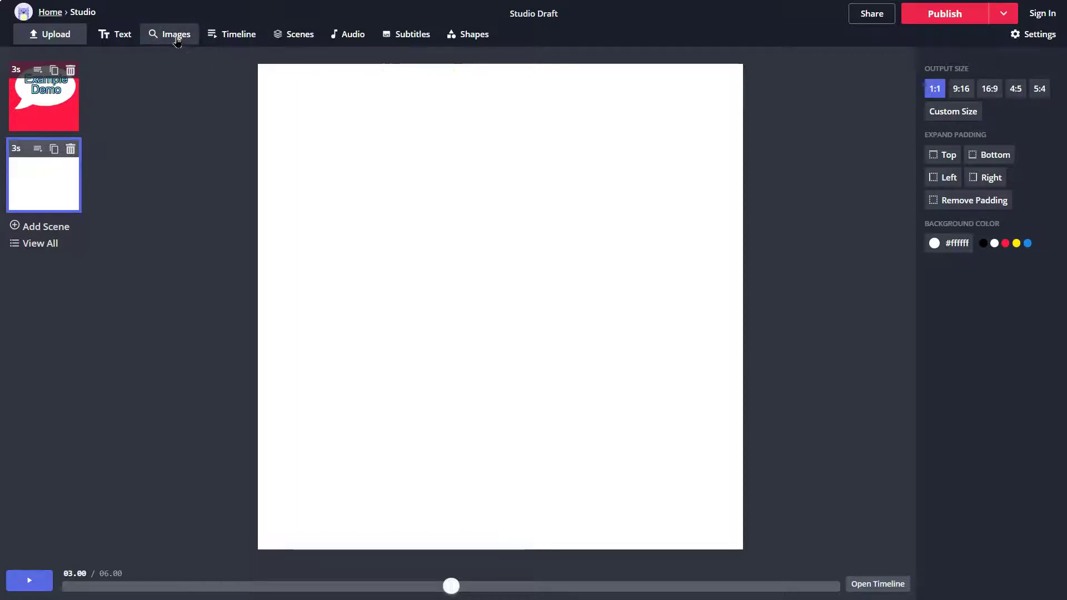
# Upload slideExample.png from the Downloads folder as an image in scene 2
pyautogui.click(177, 38)
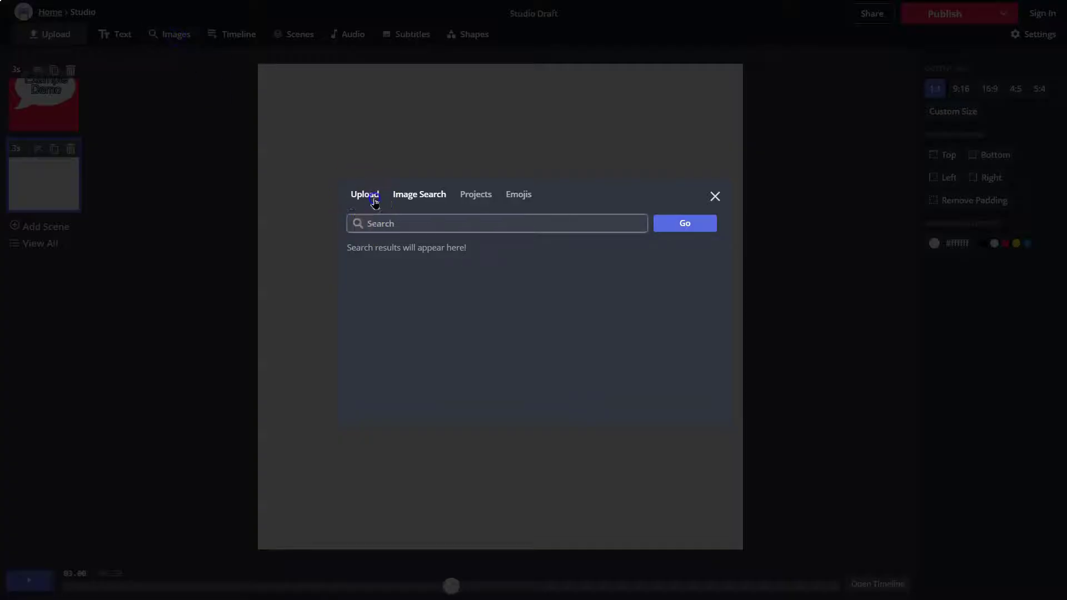
pyautogui.click(365, 195)
pyautogui.click(558, 277)
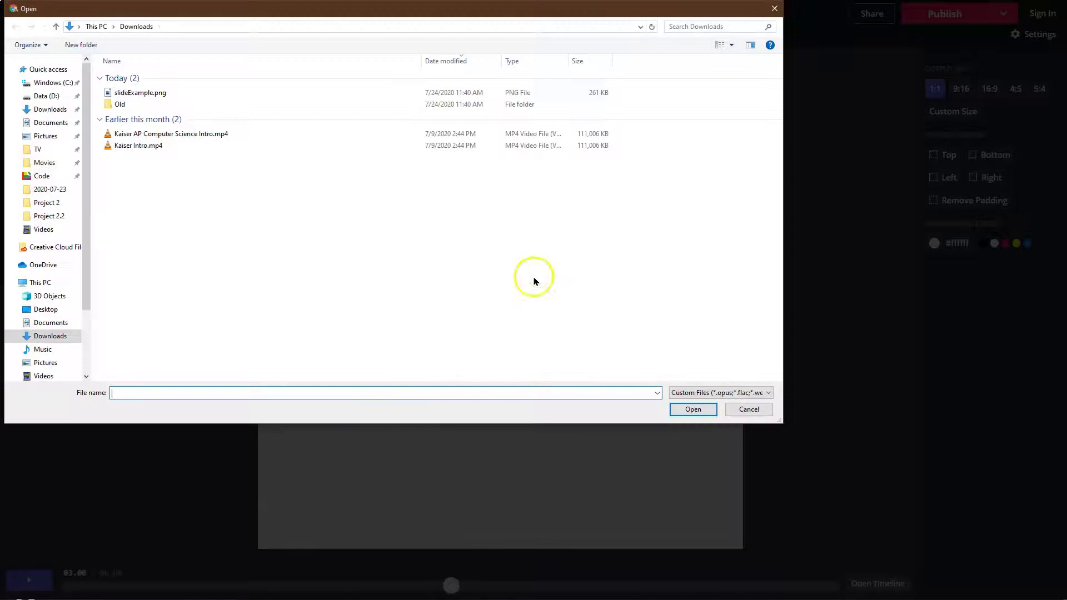
pyautogui.doubleClick(143, 93)
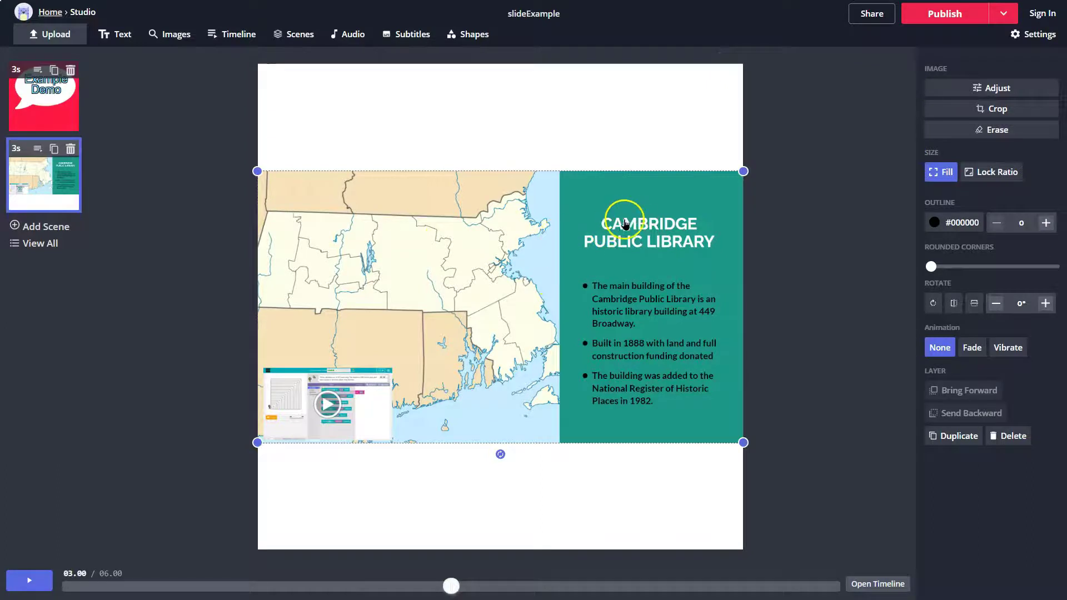
# Enlarge and reposition the library slide image, then make the scene background red #FF1744
pyautogui.moveTo(625, 224); pyautogui.dragTo(538, 140)
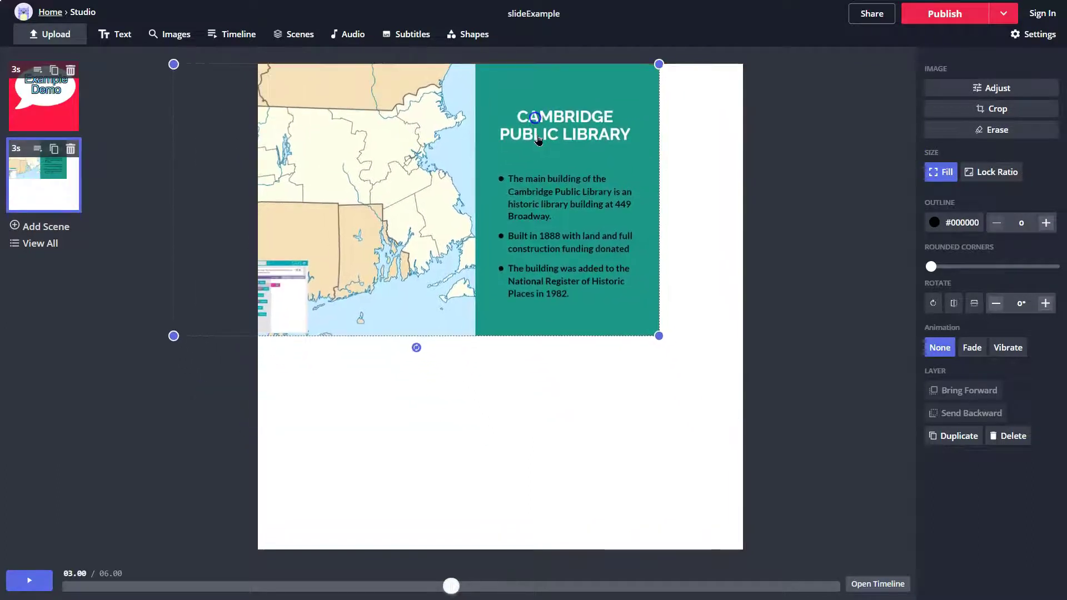
pyautogui.moveTo(661, 335); pyautogui.dragTo(744, 432)
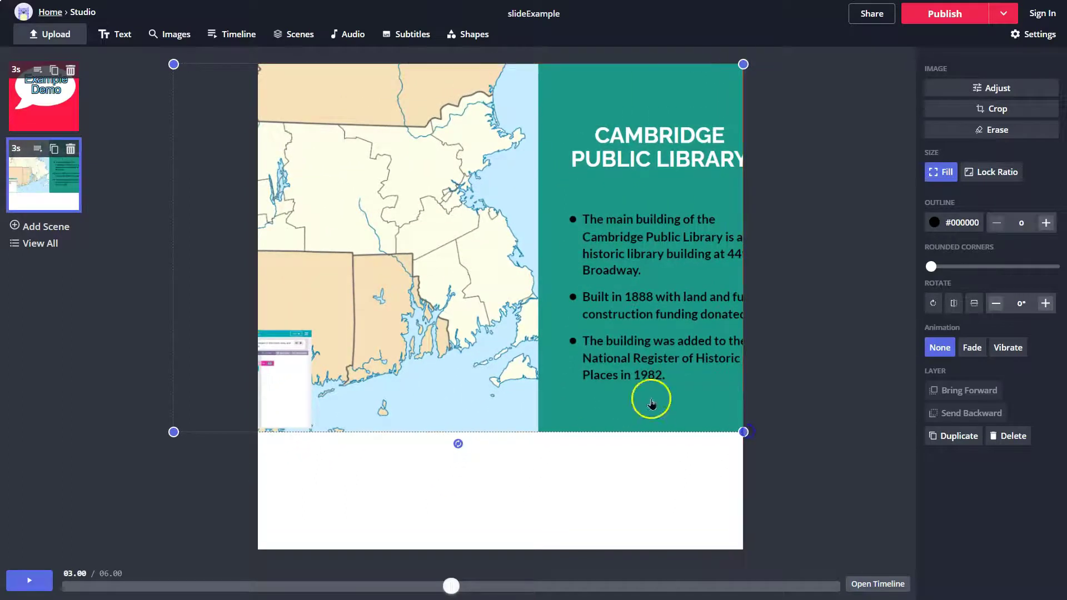
pyautogui.moveTo(651, 402); pyautogui.dragTo(582, 398)
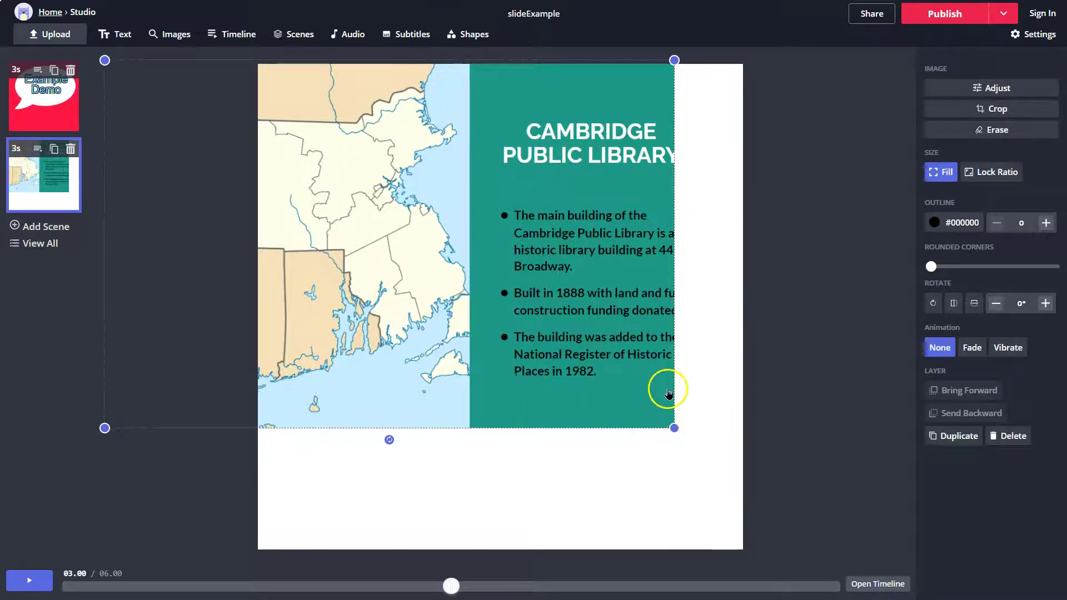
pyautogui.moveTo(674, 427); pyautogui.dragTo(738, 425)
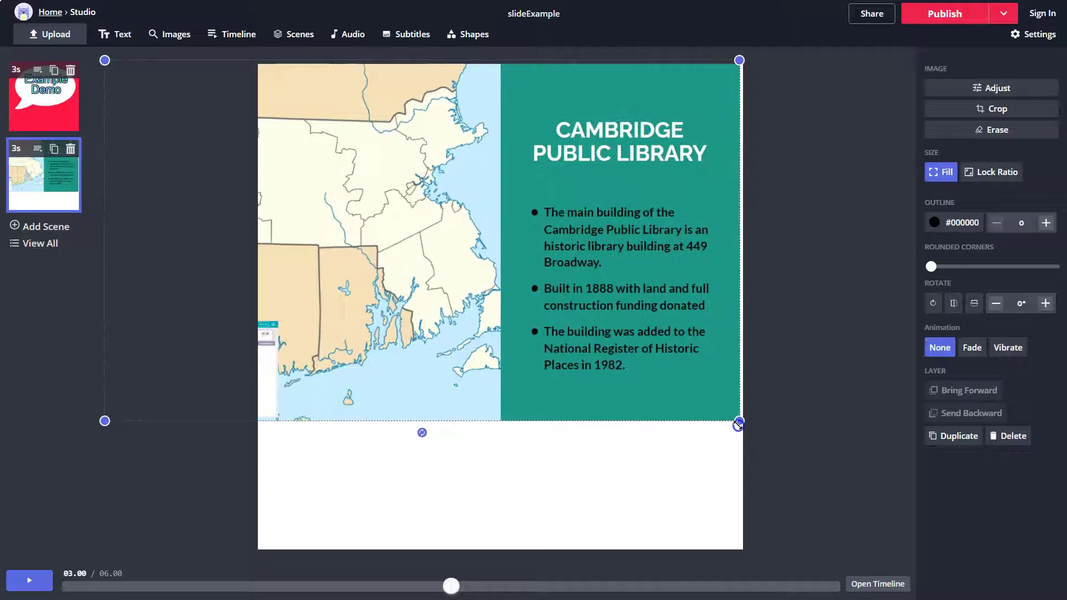
pyautogui.moveTo(657, 398); pyautogui.dragTo(667, 445)
pyautogui.click(428, 84)
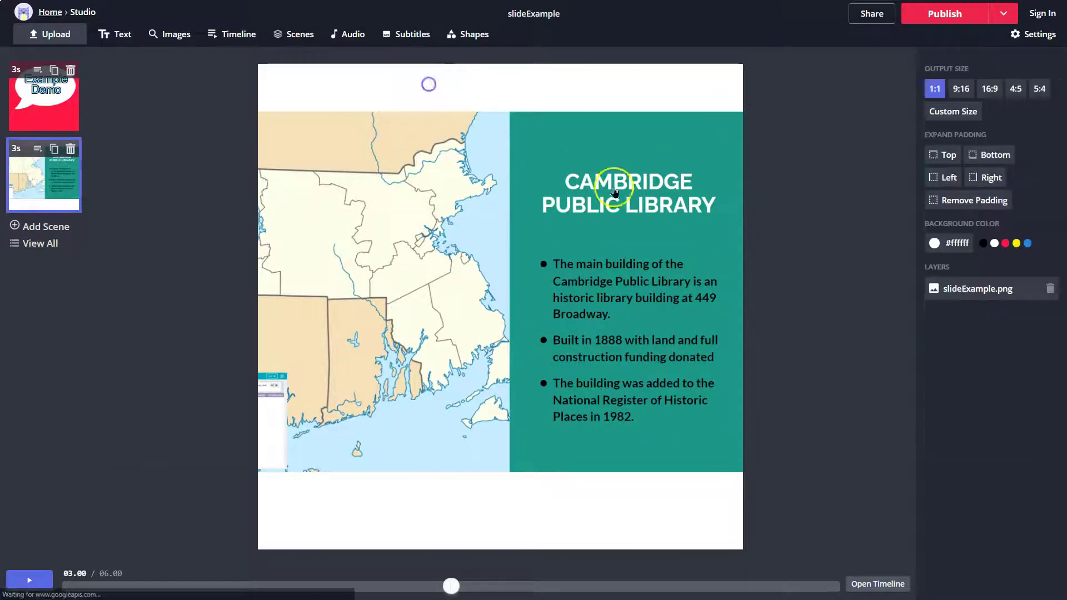
pyautogui.click(1005, 243)
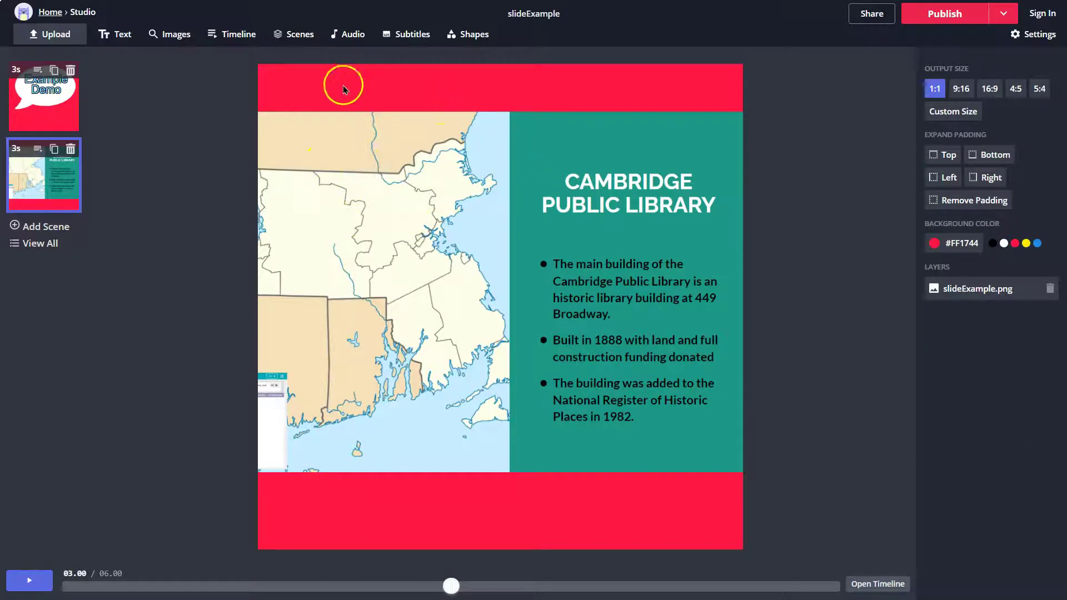
# Record a voice-over starting at 00.00 and play it back with the video
pyautogui.click(341, 37)
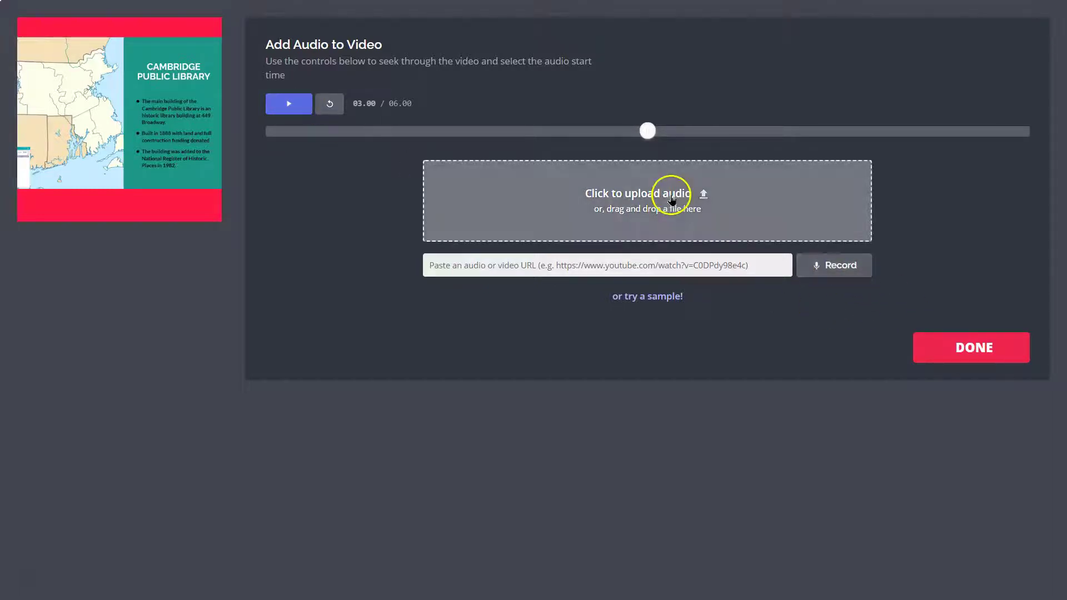
pyautogui.click(828, 277)
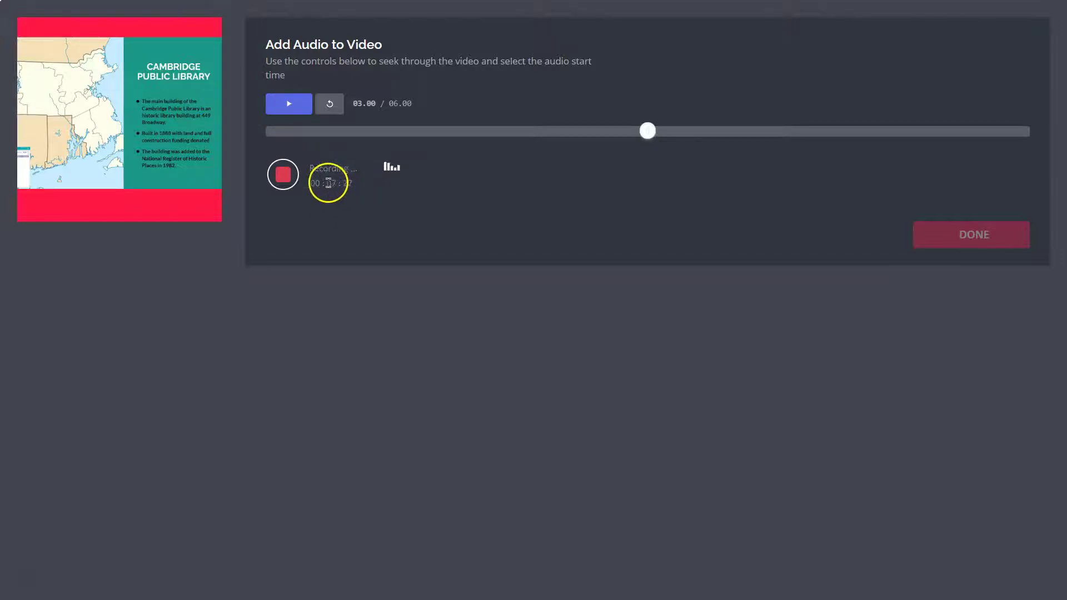
pyautogui.click(283, 176)
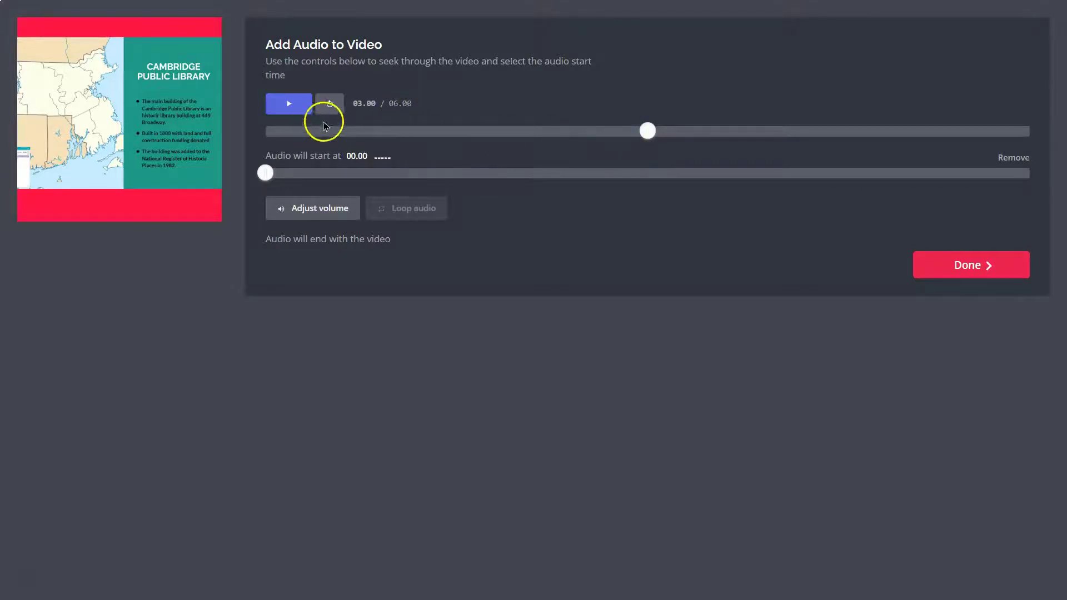
pyautogui.click(298, 108)
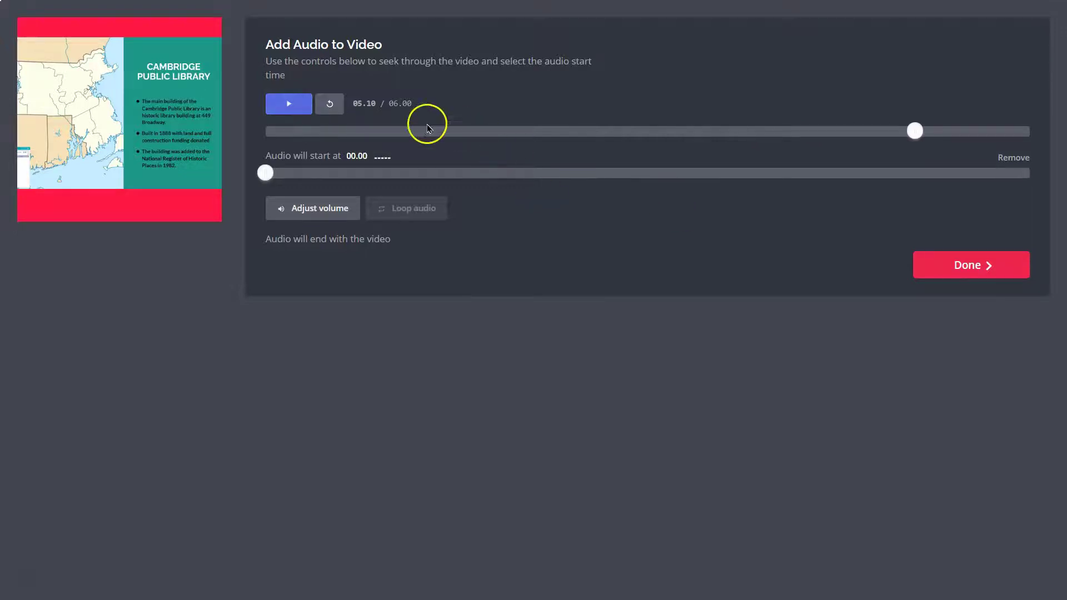
# Finish the audio, add a blank third scene, preview playback, then reopen the audio settings
pyautogui.click(960, 268)
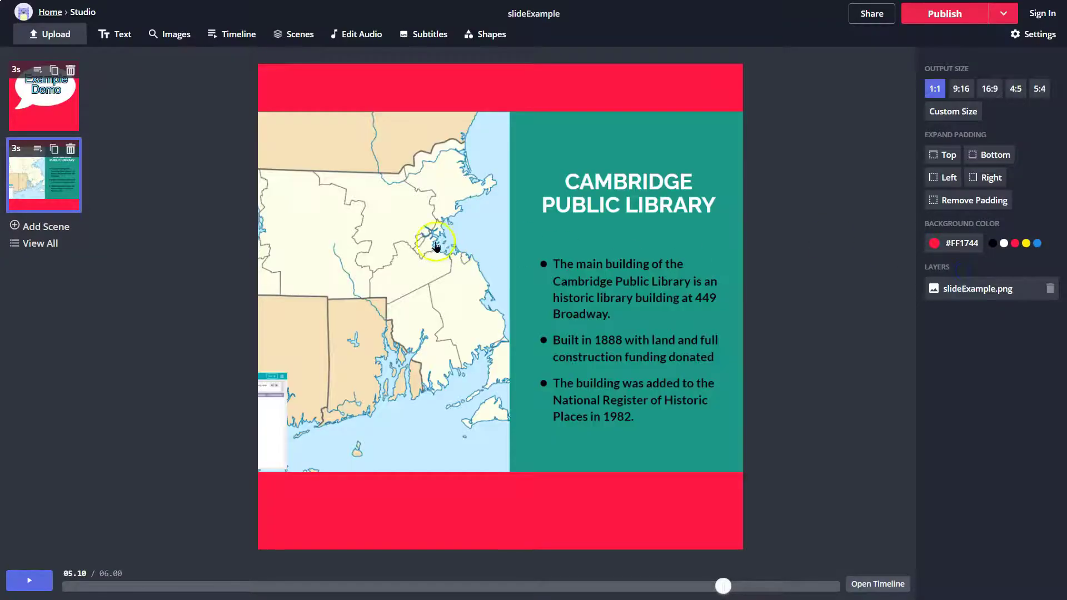
pyautogui.click(46, 227)
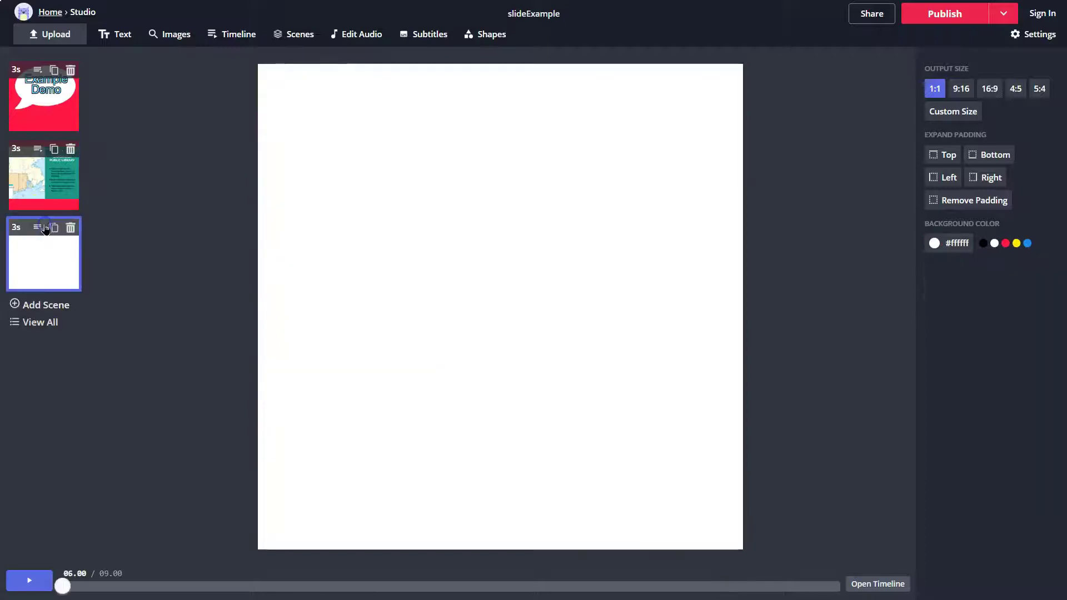
pyautogui.click(37, 189)
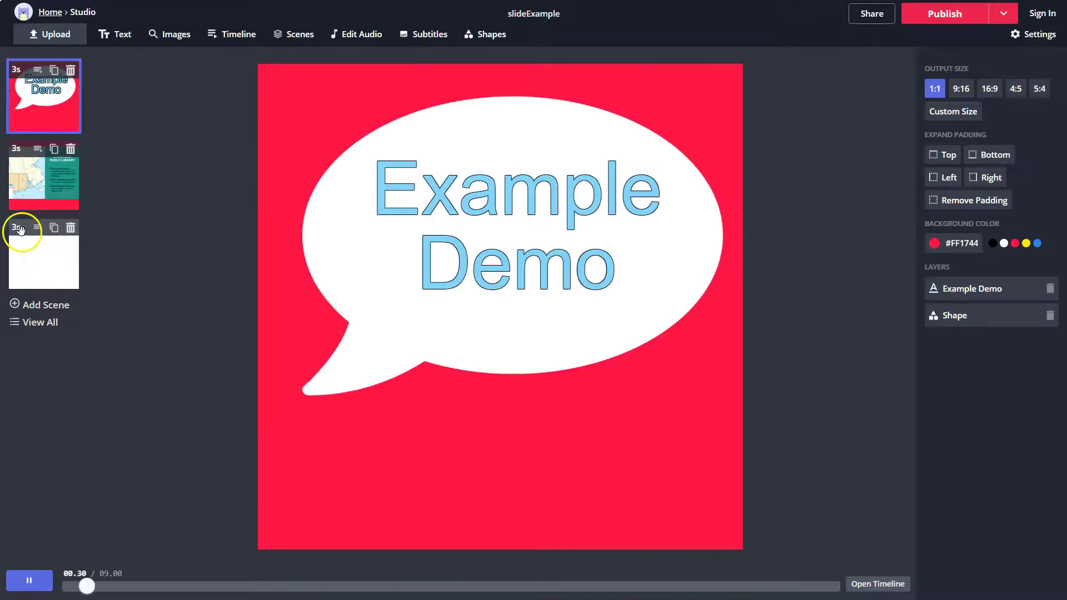
pyautogui.click(44, 587)
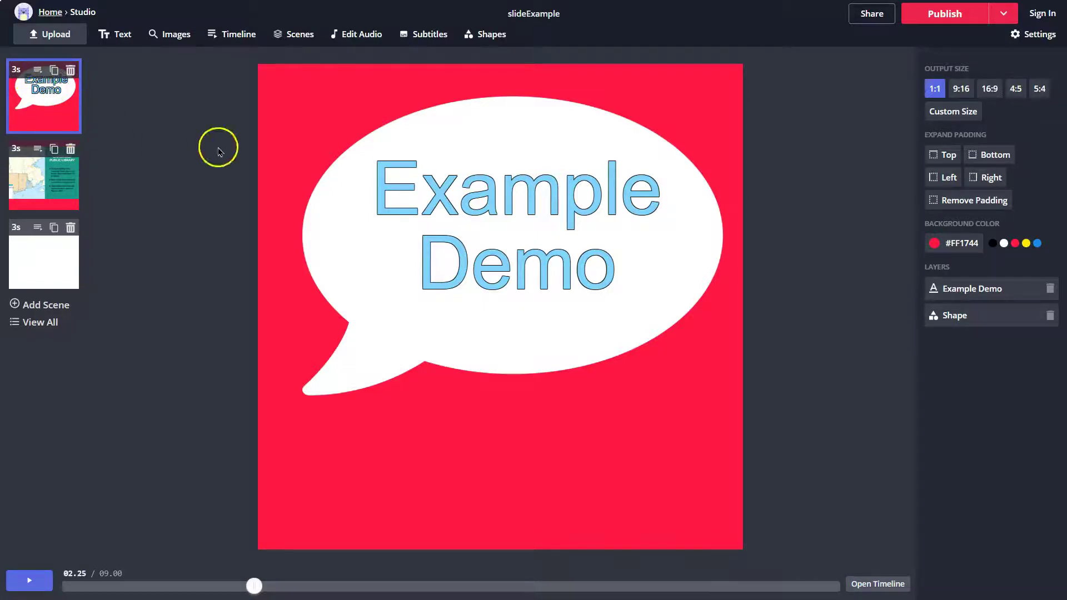
pyautogui.click(362, 34)
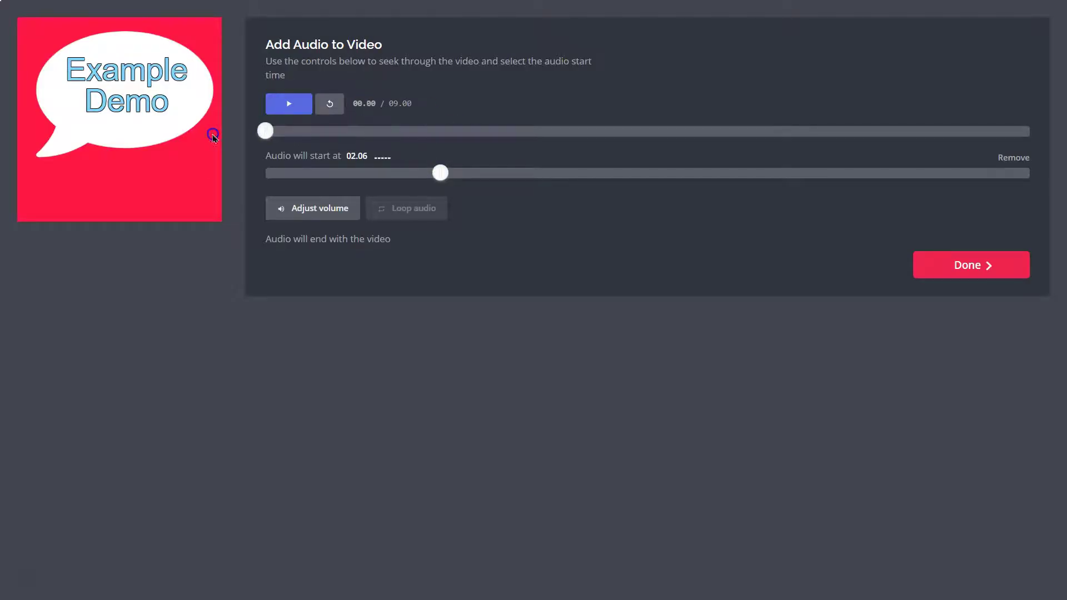
# Scrub the preview across all three scenes and confirm the voice-over starting at 02.06
pyautogui.click(560, 132)
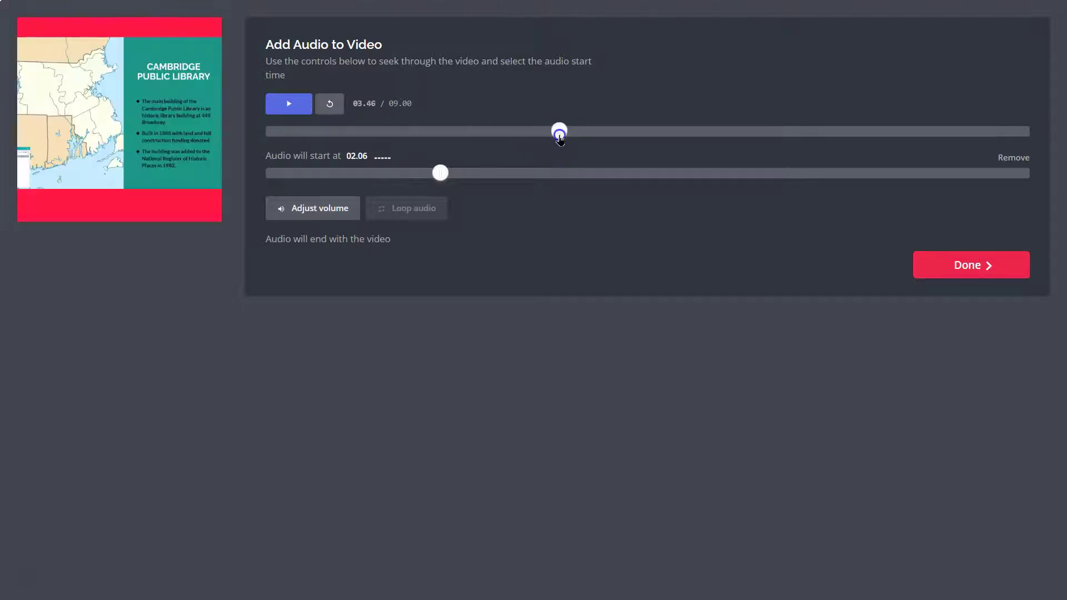
pyautogui.click(703, 132)
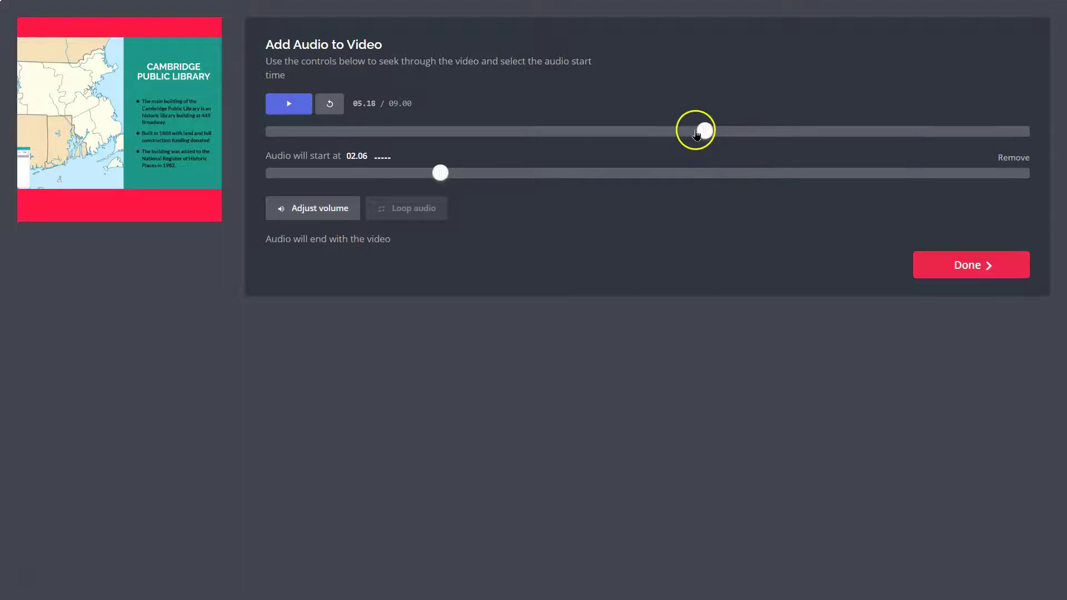
pyautogui.moveTo(706, 132); pyautogui.dragTo(269, 131)
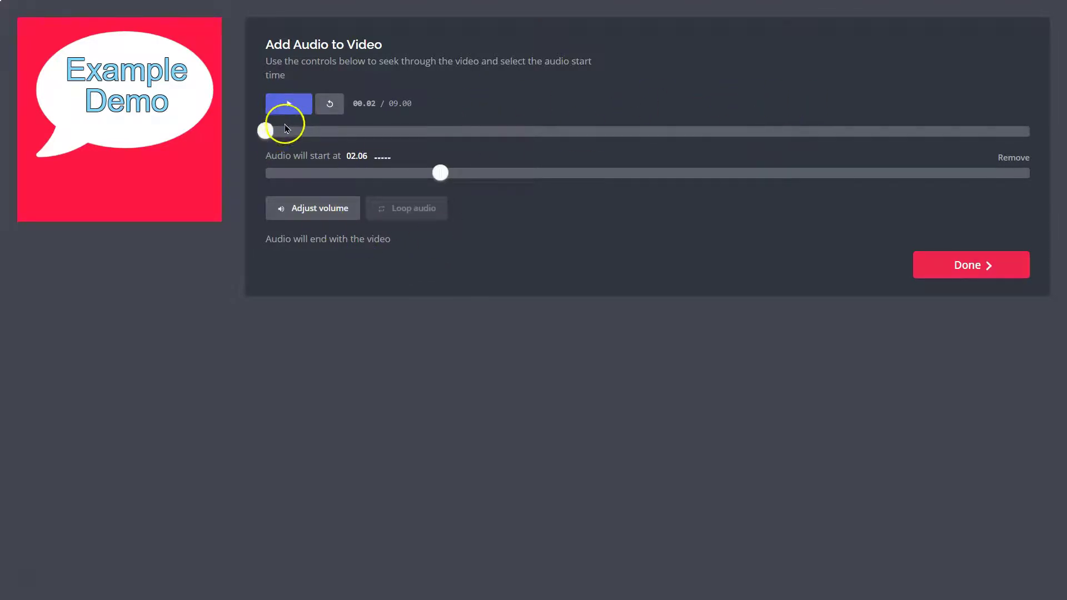
pyautogui.moveTo(377, 131); pyautogui.dragTo(527, 124)
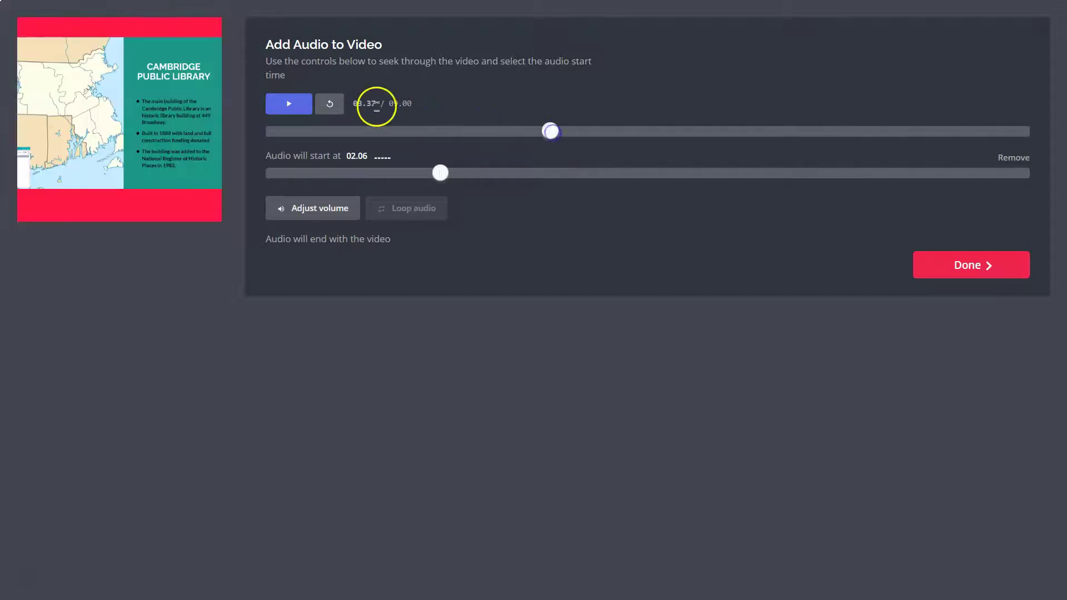
pyautogui.click(969, 267)
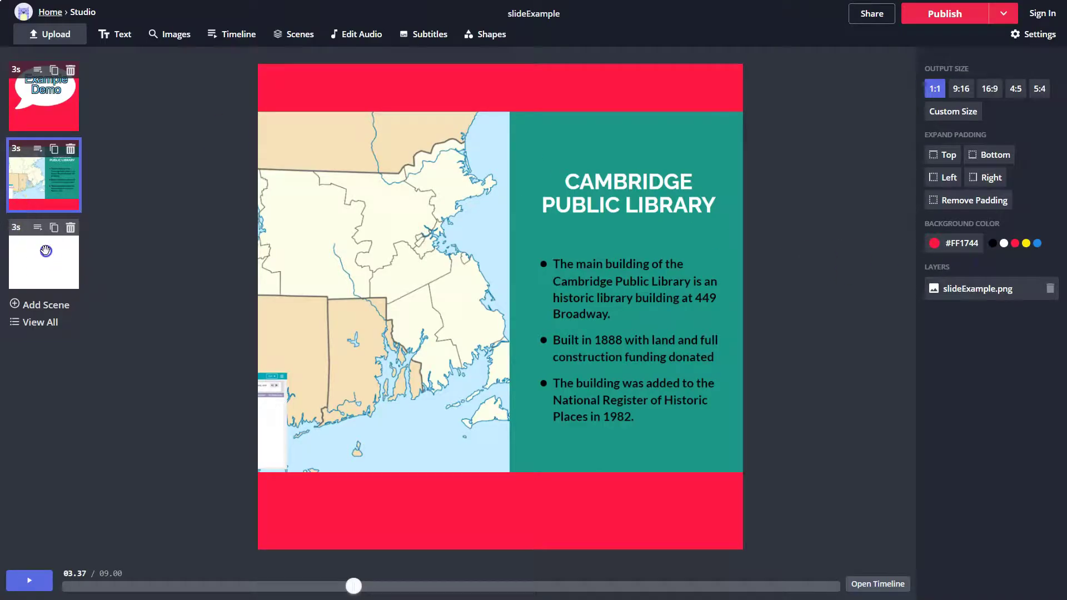
# Import the 'Record a Presentation with Zoom' video into scene 3 by pasting its URL
pyautogui.click(45, 250)
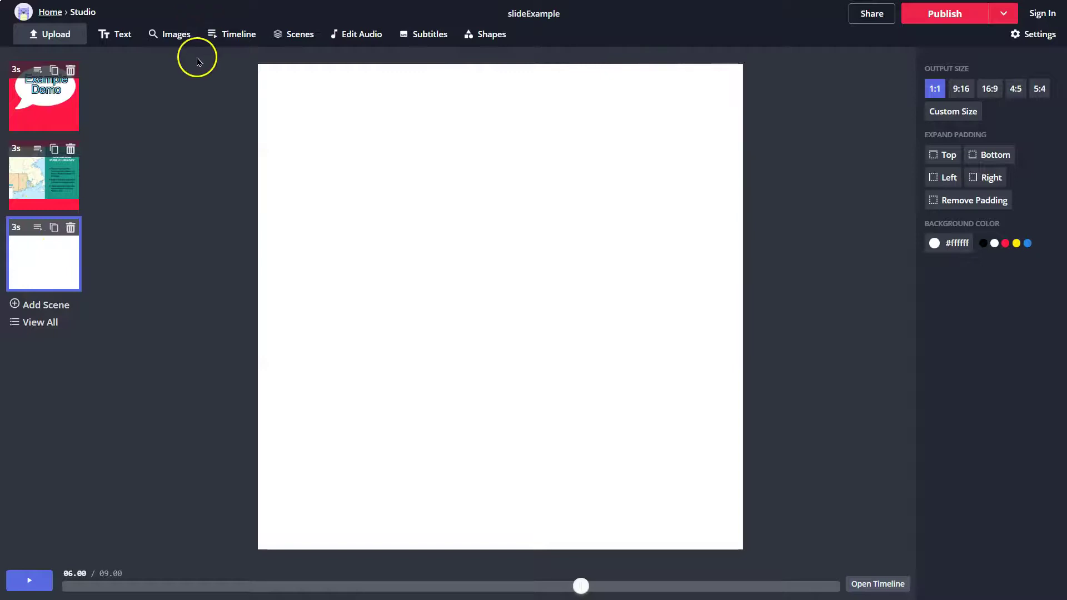
pyautogui.click(60, 33)
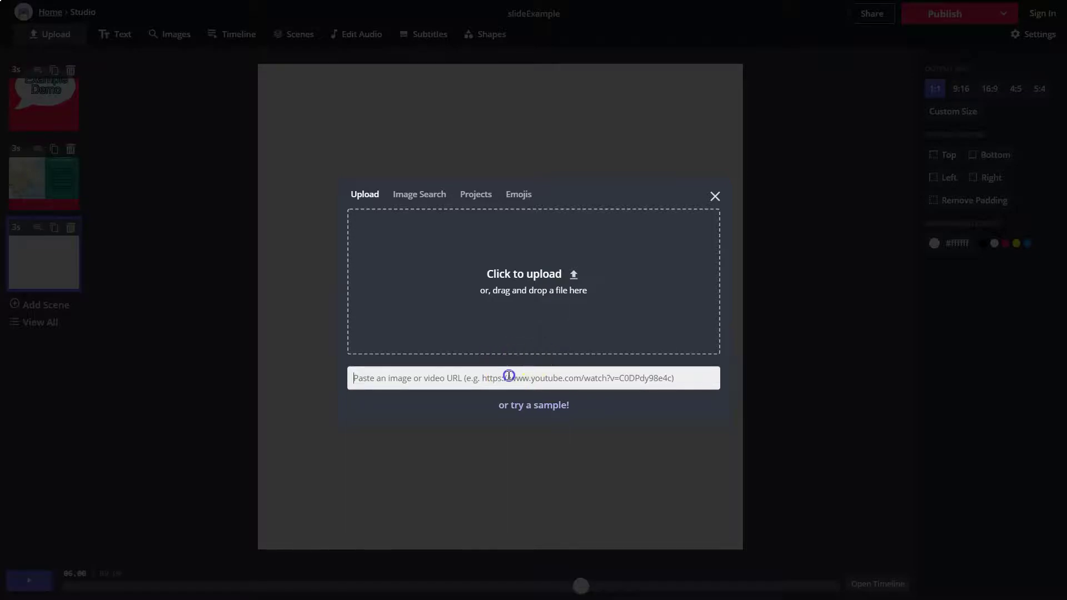
pyautogui.hotkey('ctrl', 'v')
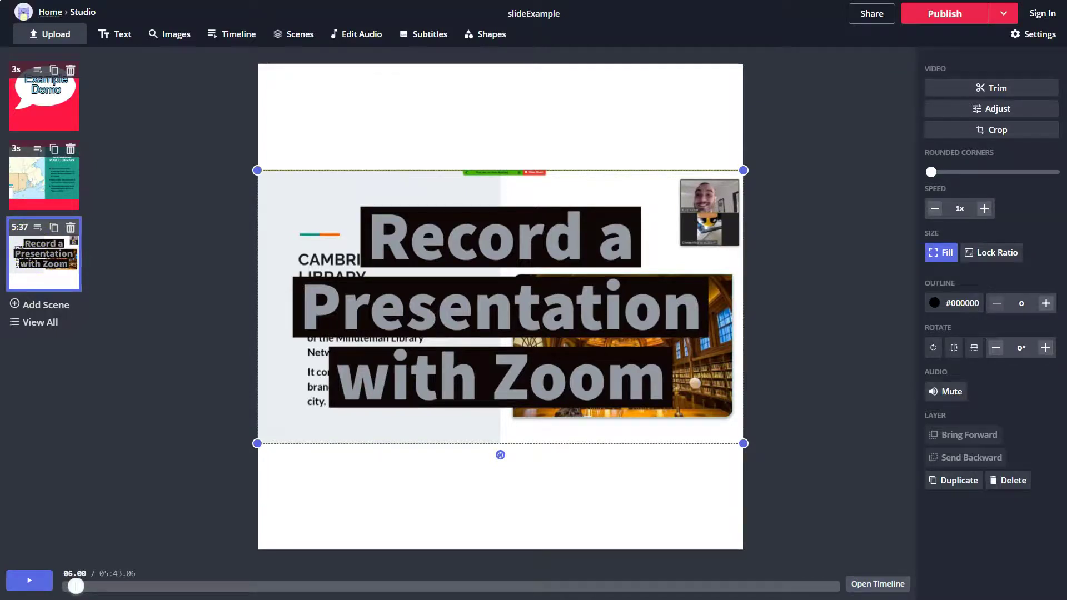
# Trim the third scene's video to 01:48.20–02:37.40, leaving a 49.20-second clip
pyautogui.click(1002, 109)
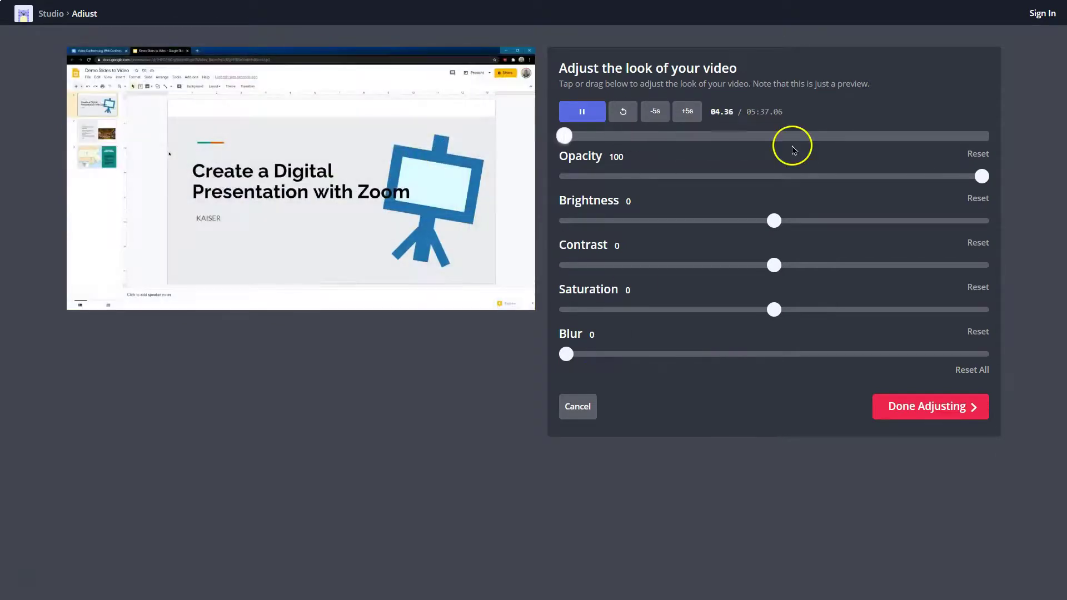
pyautogui.click(577, 406)
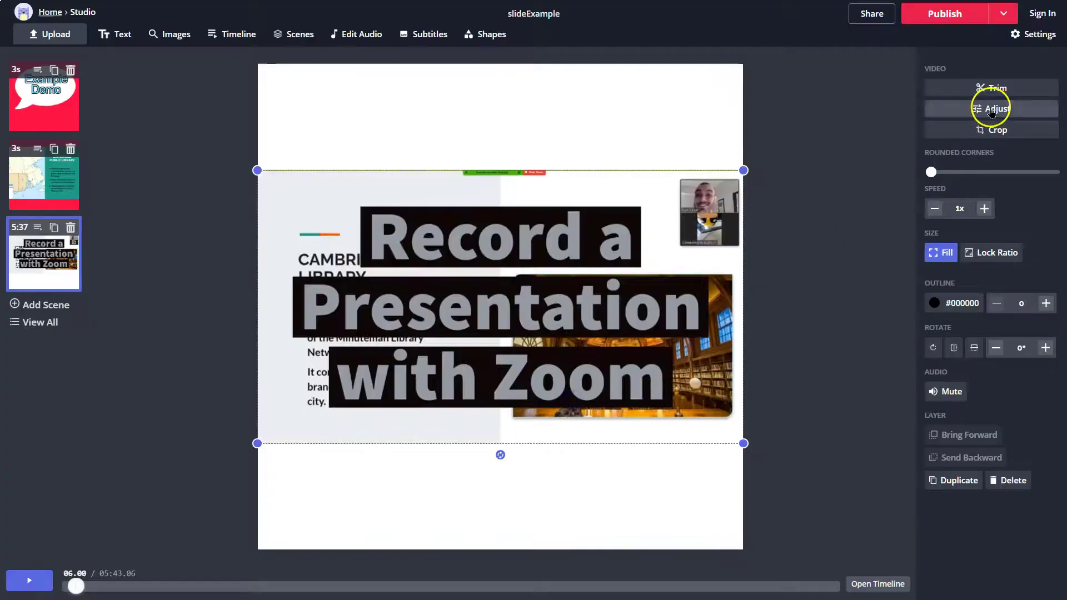
pyautogui.click(984, 89)
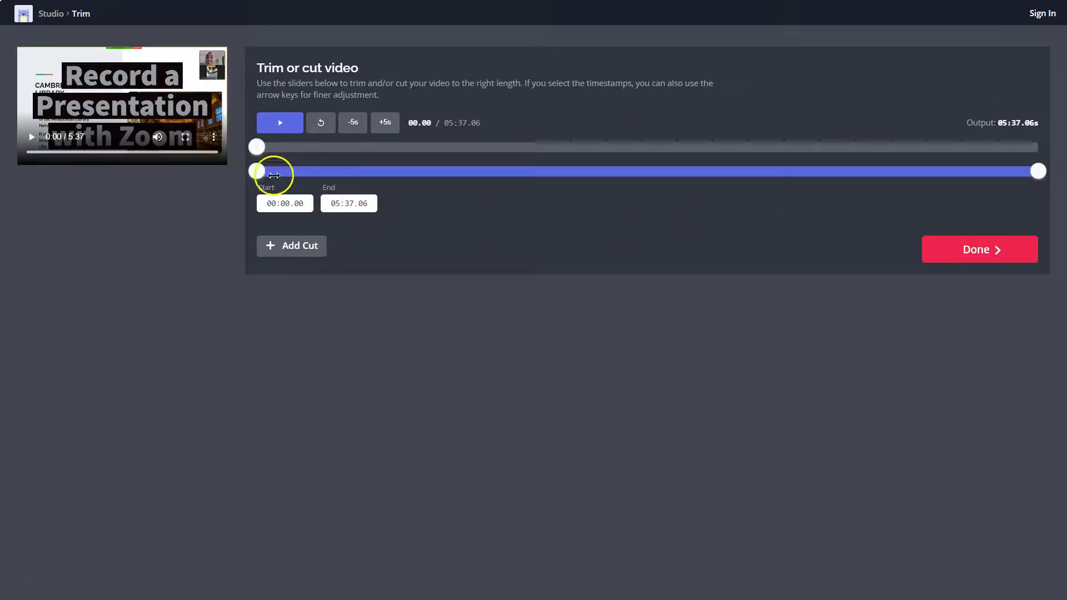
pyautogui.moveTo(256, 171); pyautogui.dragTo(511, 173)
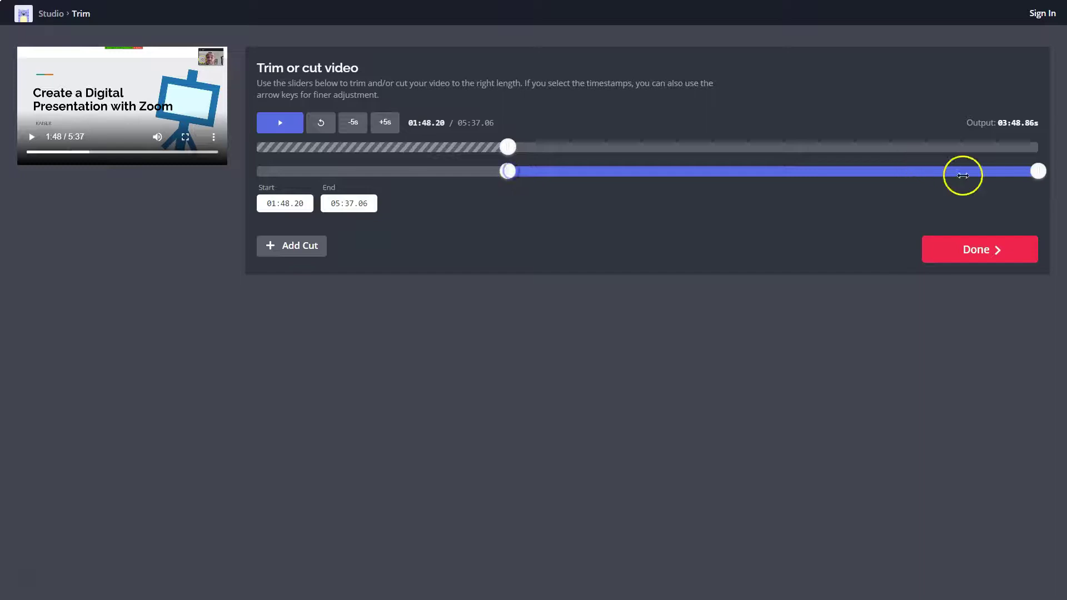
pyautogui.moveTo(1038, 172); pyautogui.dragTo(628, 178)
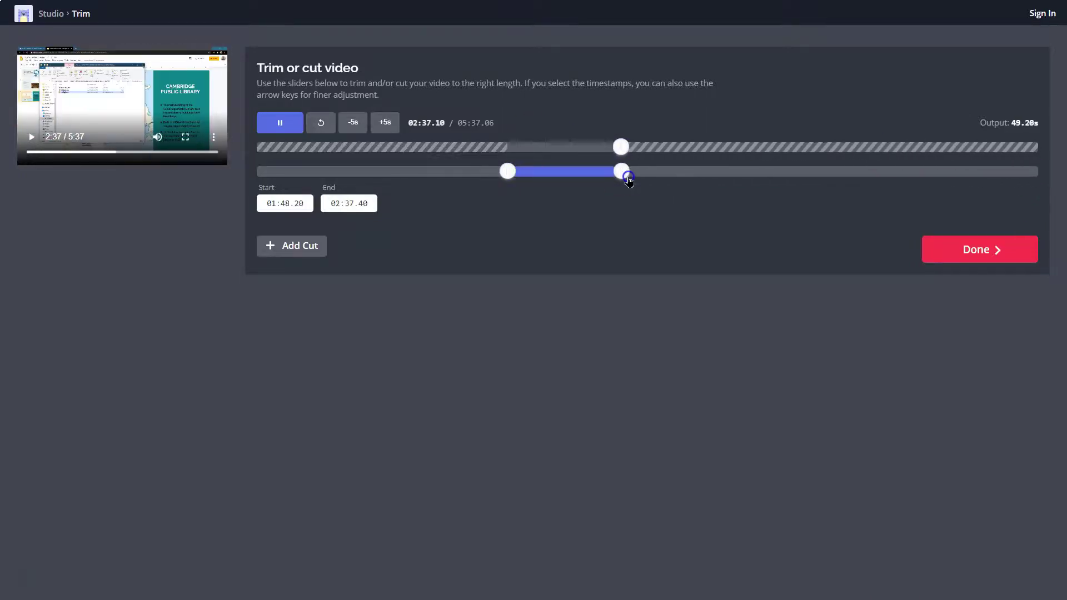
pyautogui.click(951, 258)
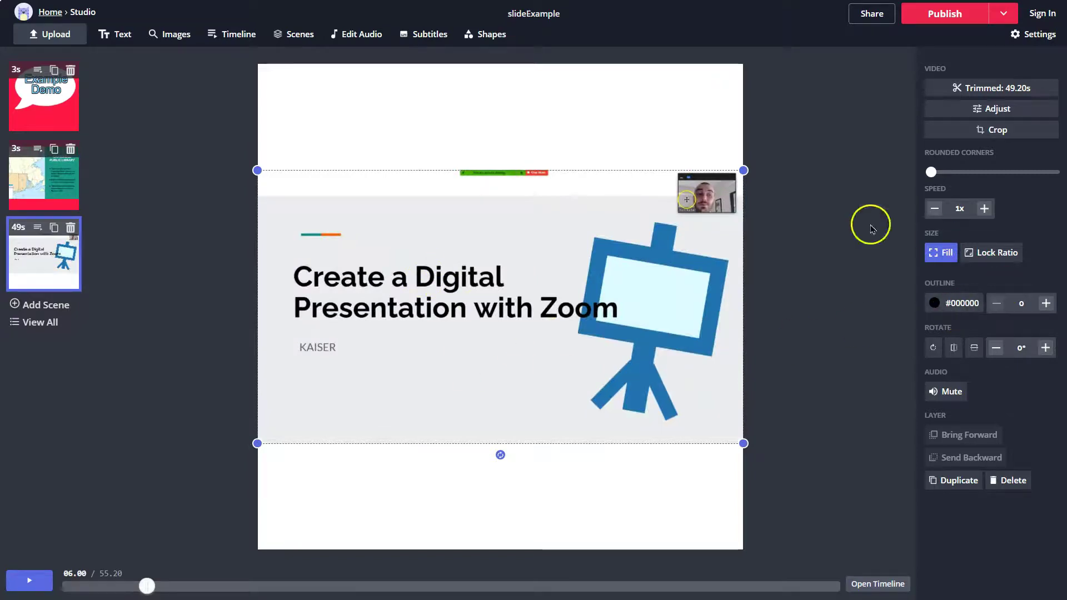
# Give the third scene a blue #1E88E5 background and a wide 16:9 canvas
pyautogui.click(417, 120)
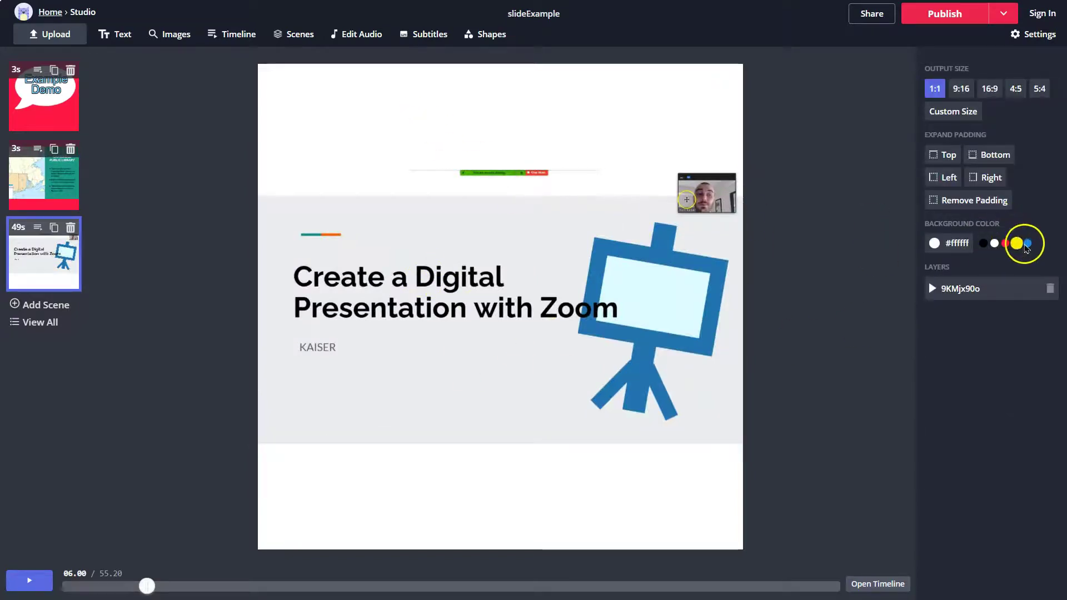
pyautogui.click(1030, 244)
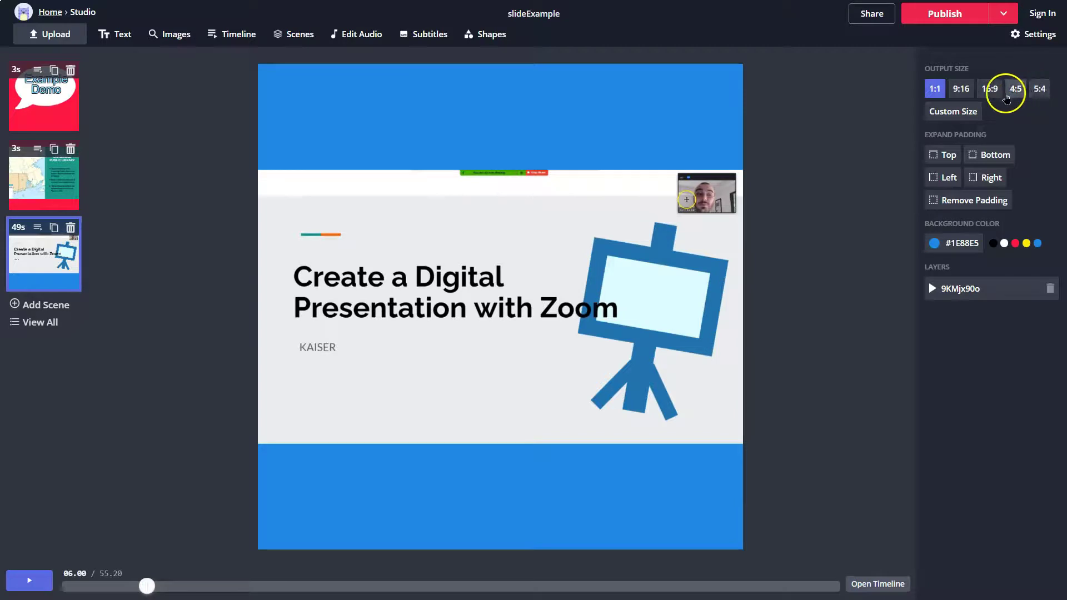
pyautogui.click(990, 89)
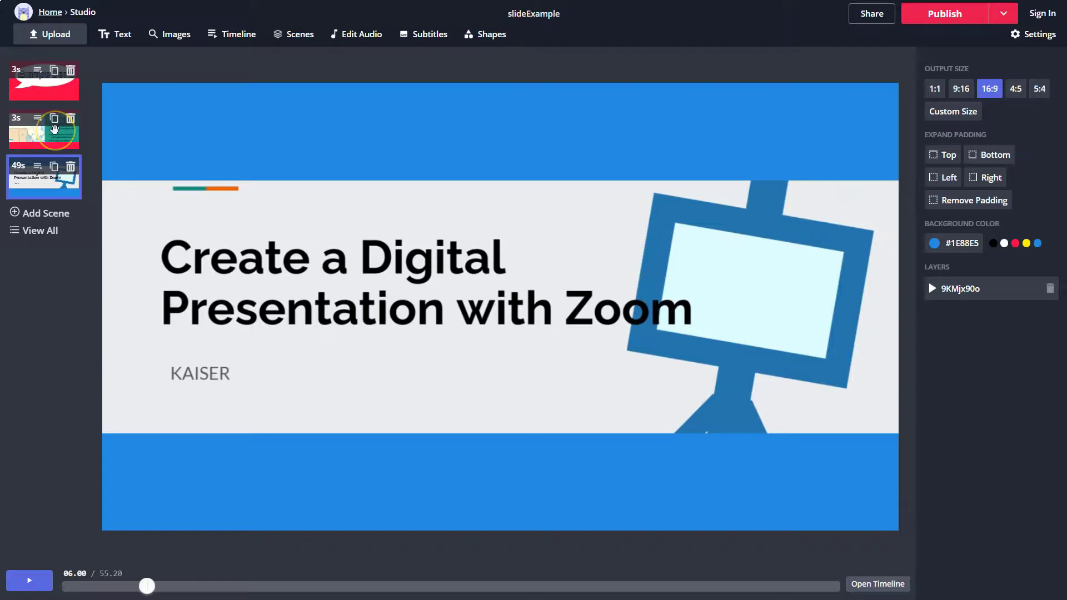
# Enlarge the slide video to fill the canvas and nudge it slightly down
pyautogui.click(466, 271)
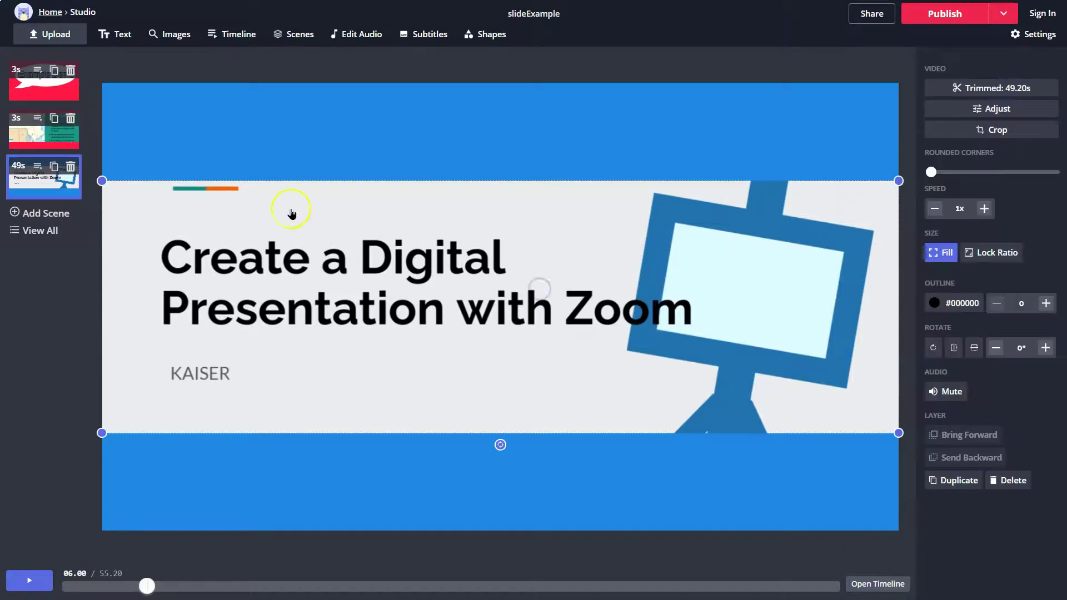
pyautogui.moveTo(101, 180); pyautogui.dragTo(173, 83)
pyautogui.moveTo(189, 448); pyautogui.dragTo(115, 512)
pyautogui.moveTo(512, 395); pyautogui.dragTo(511, 404)
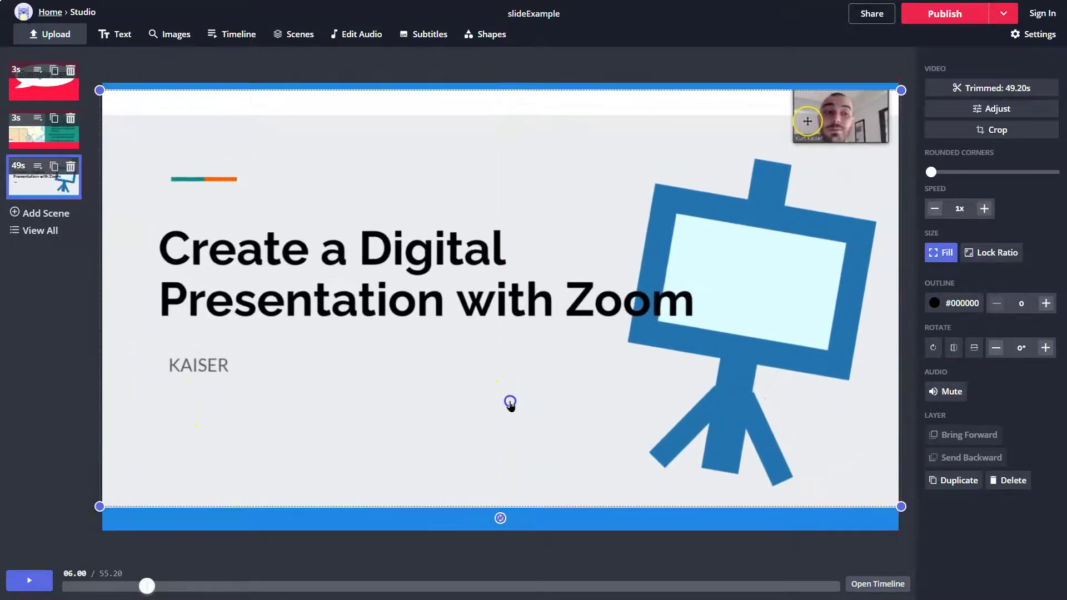
# Add a new 3-second scene with a blue #1E88E5 background
pyautogui.click(28, 214)
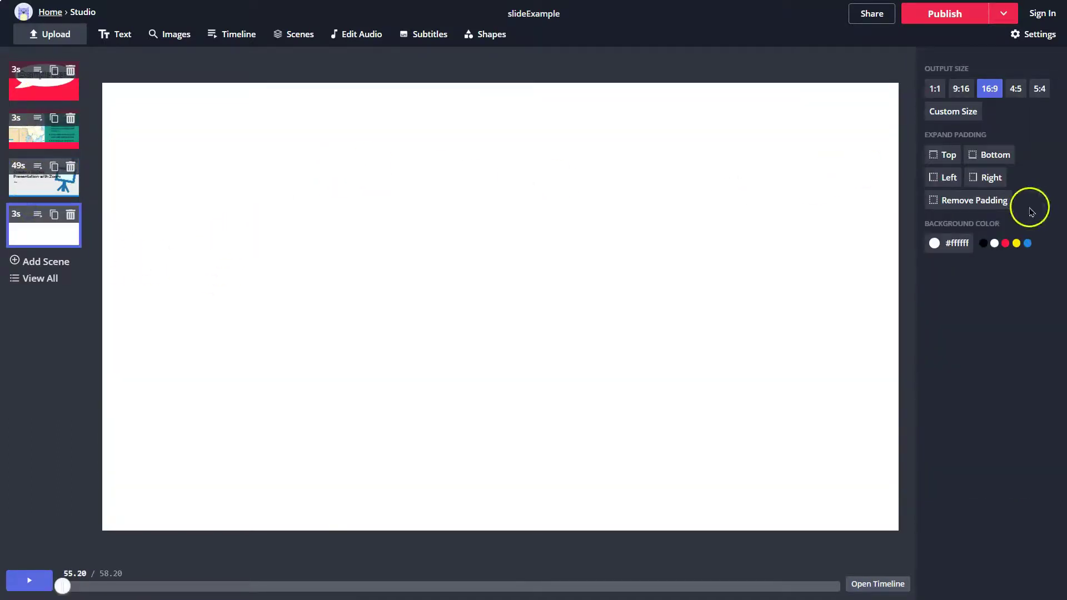
pyautogui.click(1016, 243)
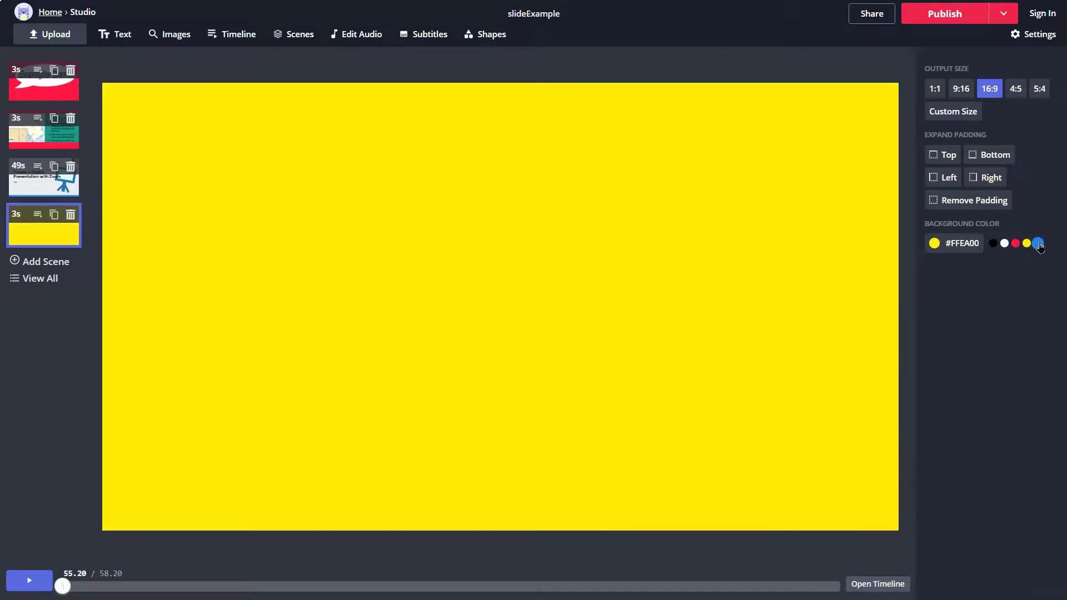
pyautogui.click(1038, 243)
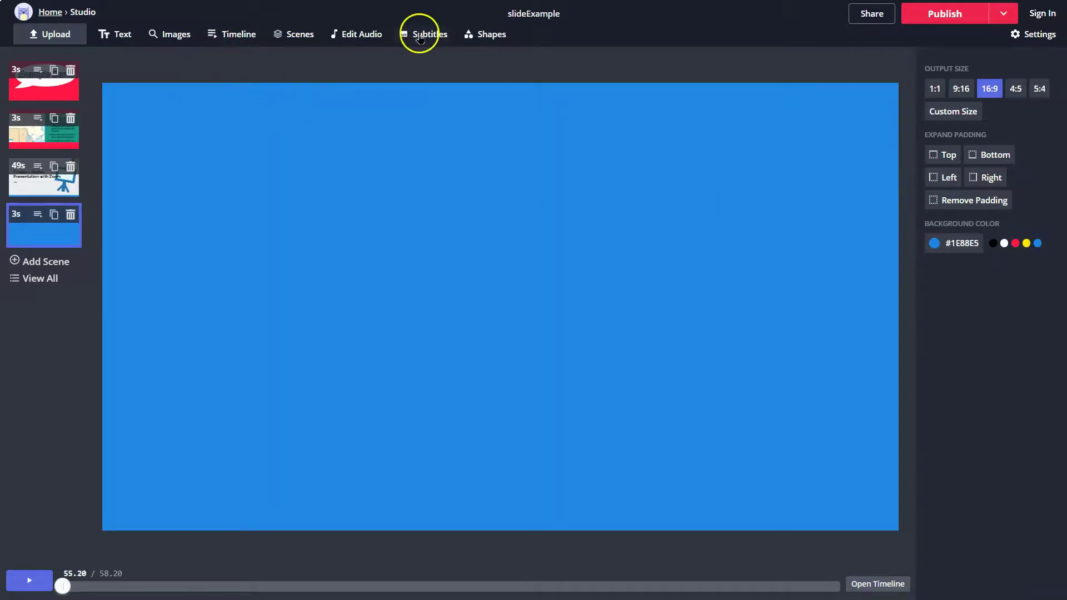
# Add a white rectangle, stretch it wide and move it to the upper right
pyautogui.click(472, 35)
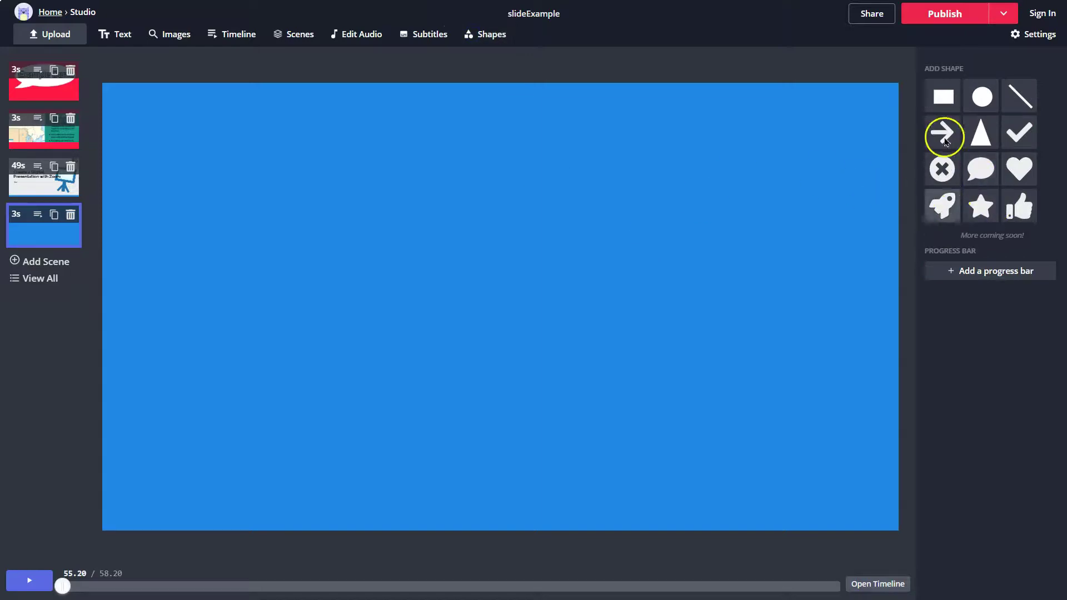
pyautogui.click(942, 96)
pyautogui.moveTo(522, 377); pyautogui.dragTo(865, 489)
pyautogui.moveTo(685, 362); pyautogui.dragTo(711, 297)
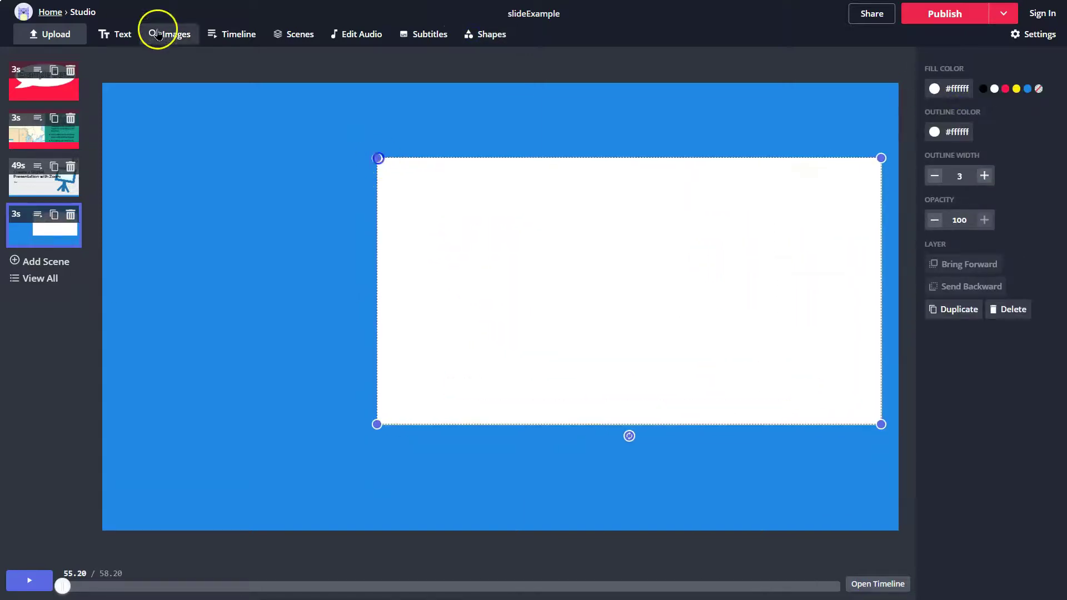
# Add a text box reading 'This is and example of creating videos using Kapwing.'
pyautogui.click(117, 34)
pyautogui.moveTo(566, 161); pyautogui.dragTo(593, 195)
pyautogui.moveTo(744, 214); pyautogui.dragTo(875, 410)
pyautogui.hotkey('ctrl', 'a')
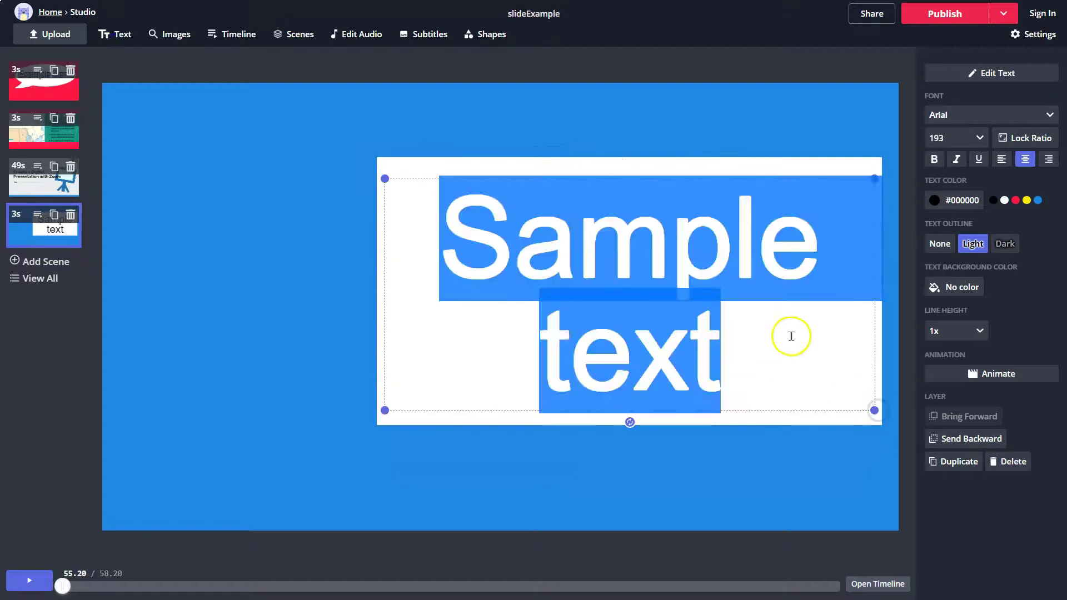
pyautogui.write('This is an')
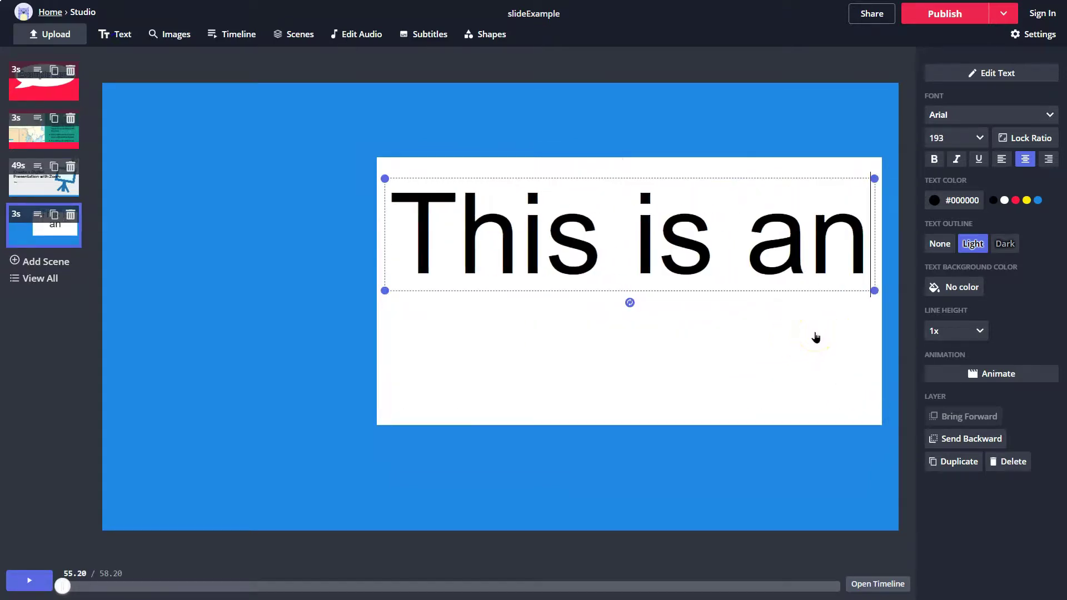
pyautogui.write('d example for')
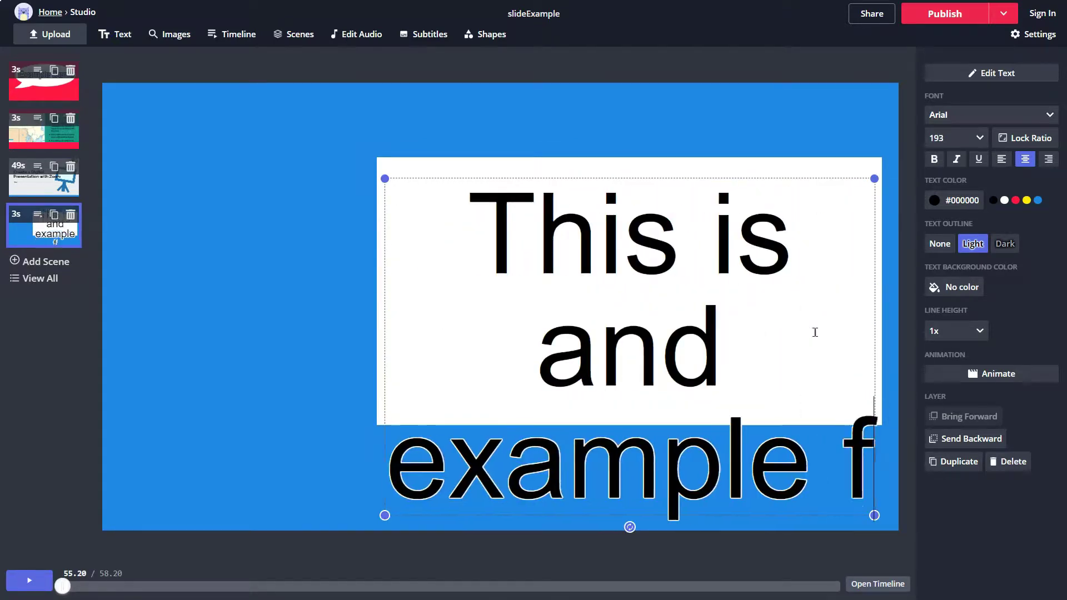
pyautogui.press('BackSpace')
pyautogui.press('BackSpace')
pyautogui.press('BackSpace')
pyautogui.write('of creating videos using Kapwing')
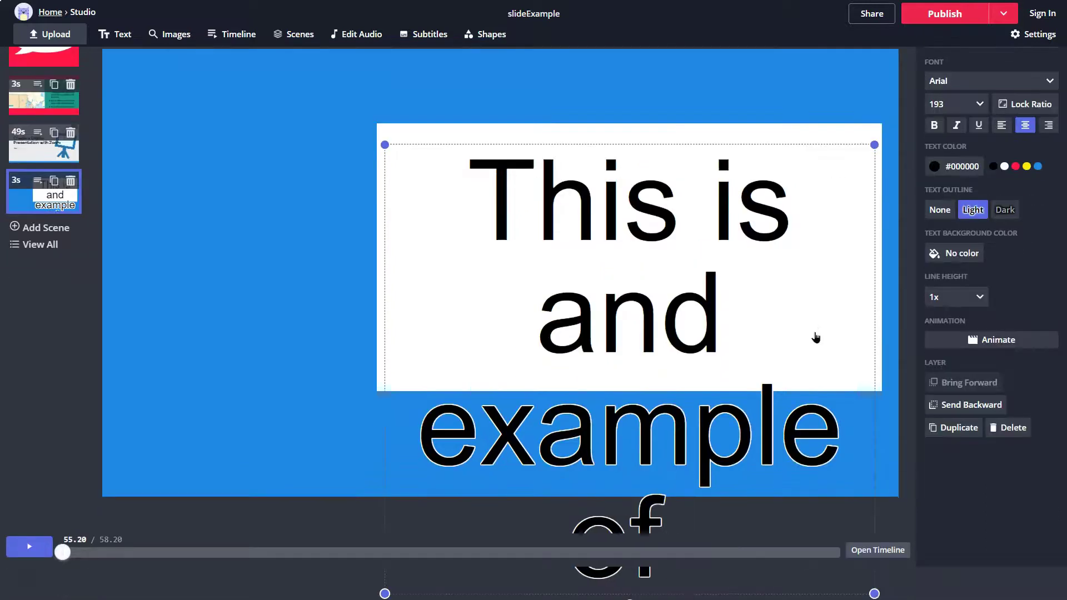
pyautogui.write('.')
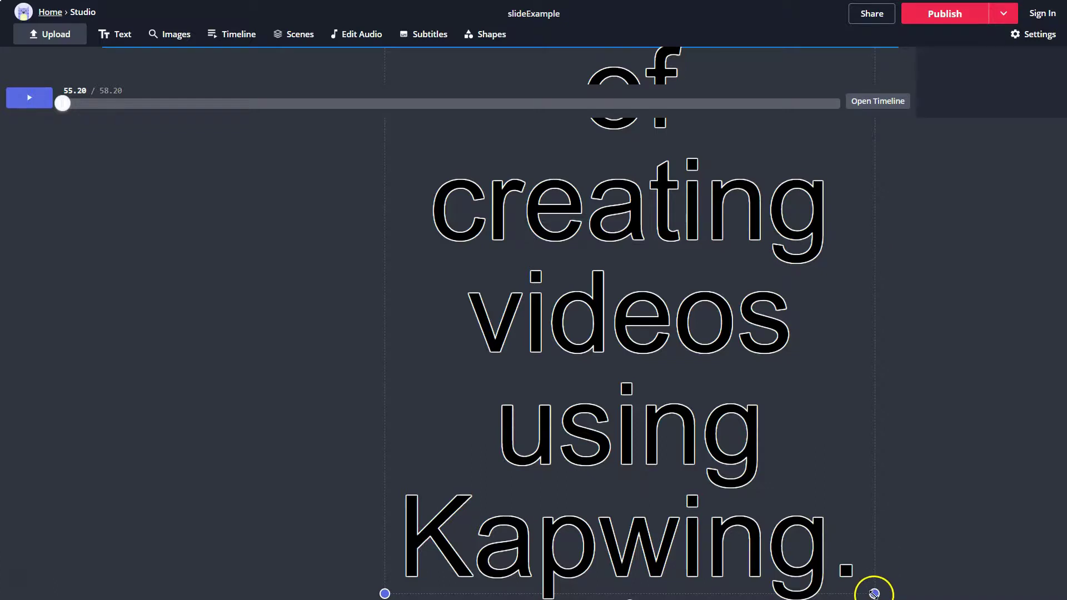
# Resize and position the text box over the white rectangle so it wraps to four lines
pyautogui.moveTo(874, 593); pyautogui.dragTo(563, 261)
pyautogui.click(564, 78)
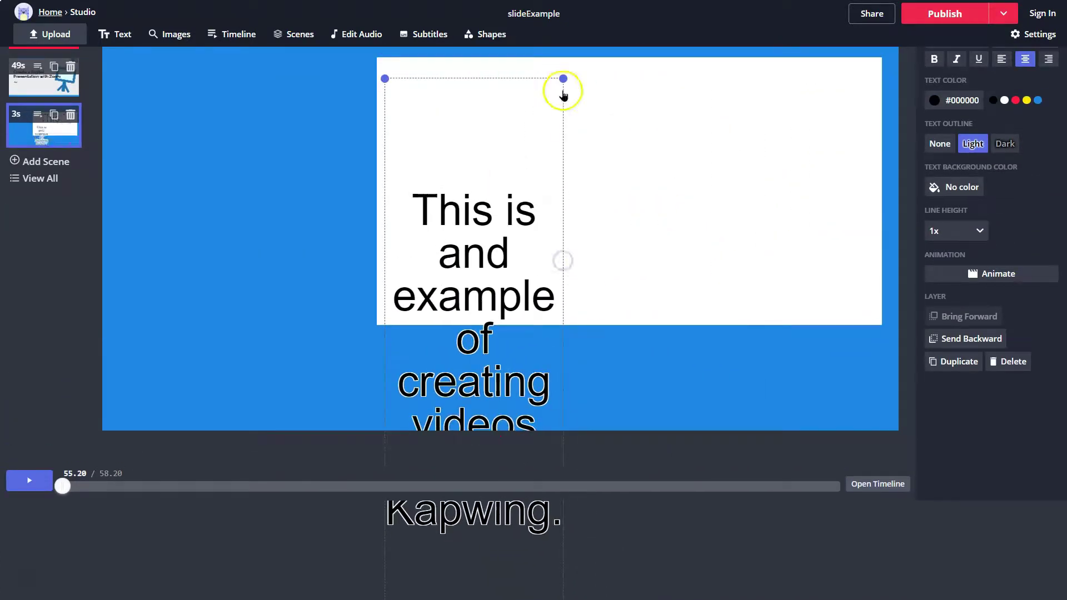
pyautogui.moveTo(566, 80); pyautogui.dragTo(878, 336)
pyautogui.moveTo(384, 337); pyautogui.dragTo(424, 419)
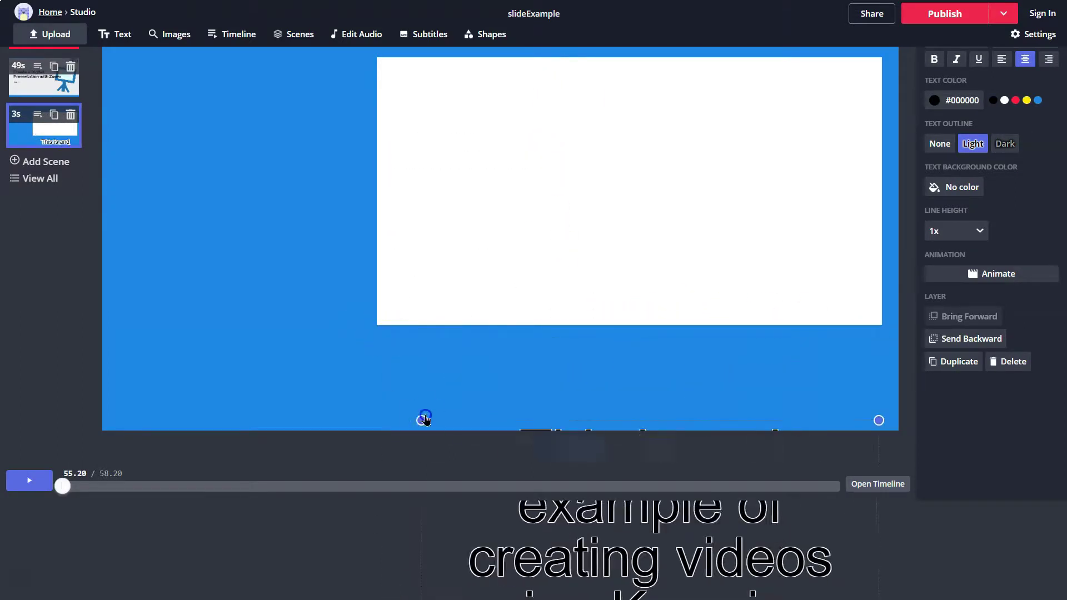
pyautogui.moveTo(669, 464); pyautogui.dragTo(631, 121)
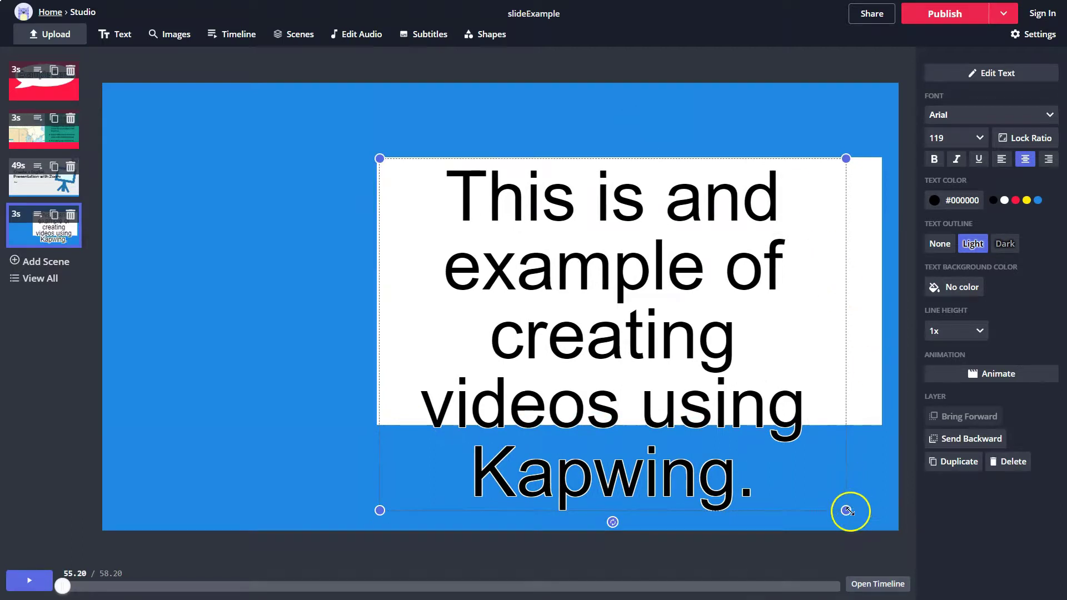
pyautogui.moveTo(846, 510); pyautogui.dragTo(885, 416)
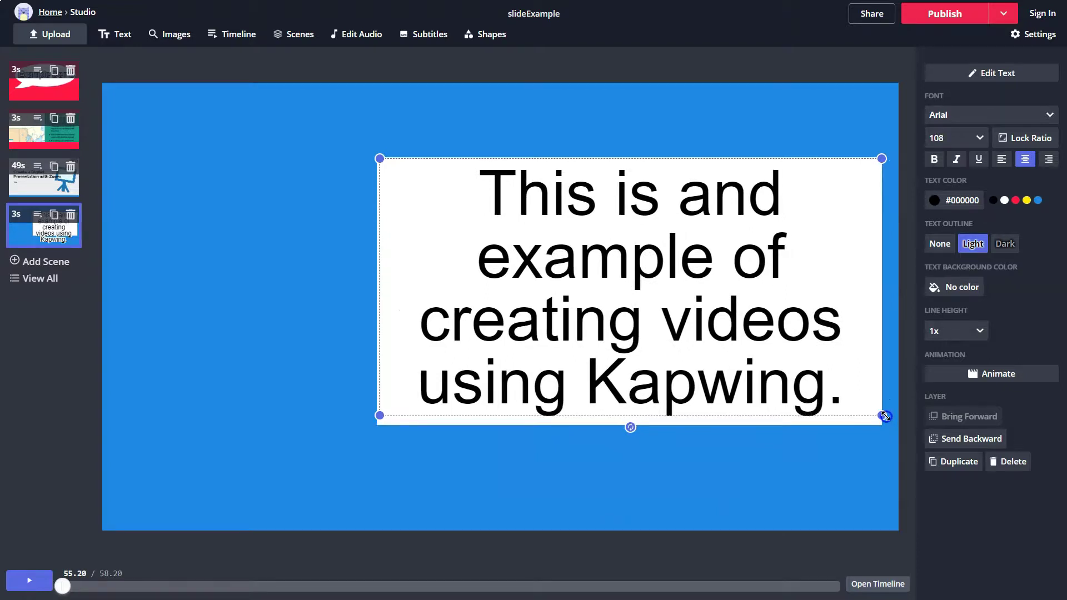
# Style the text red #FF1744 in the Impact font, centre-aligned
pyautogui.click(1015, 200)
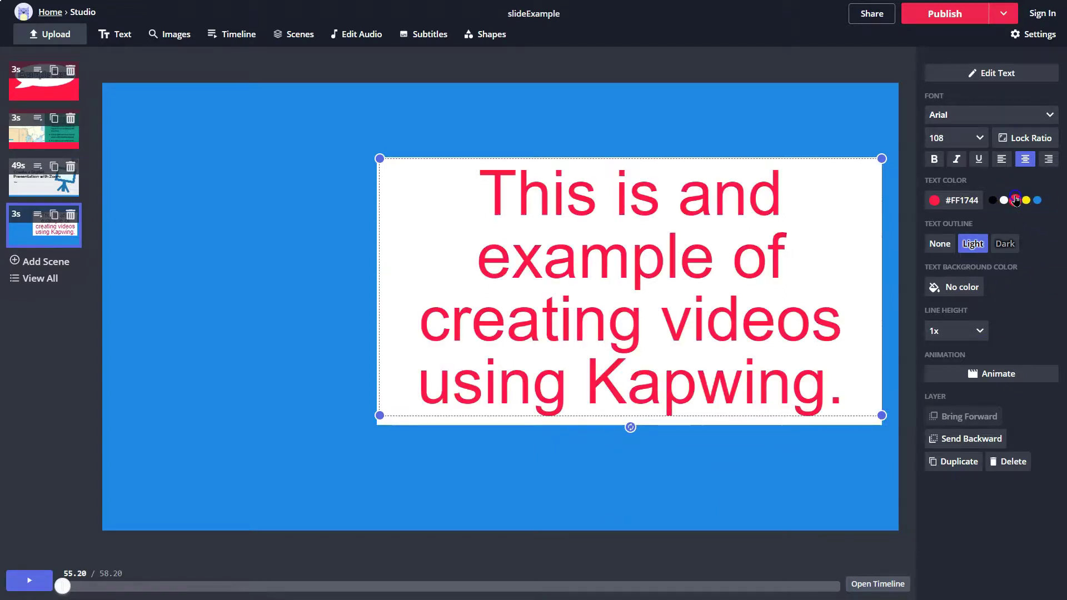
pyautogui.click(1001, 160)
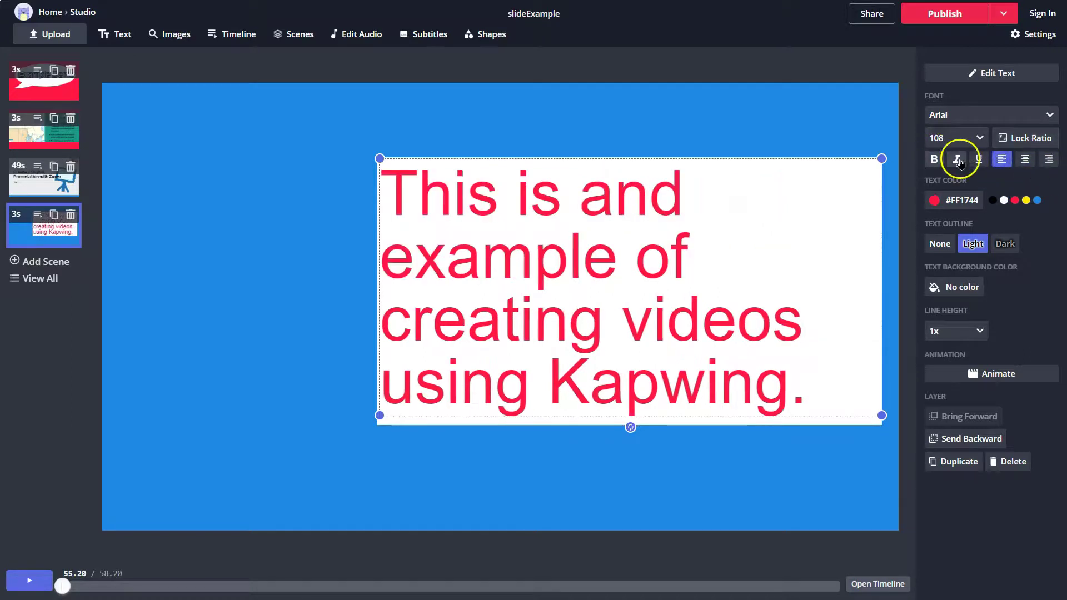
pyautogui.click(936, 115)
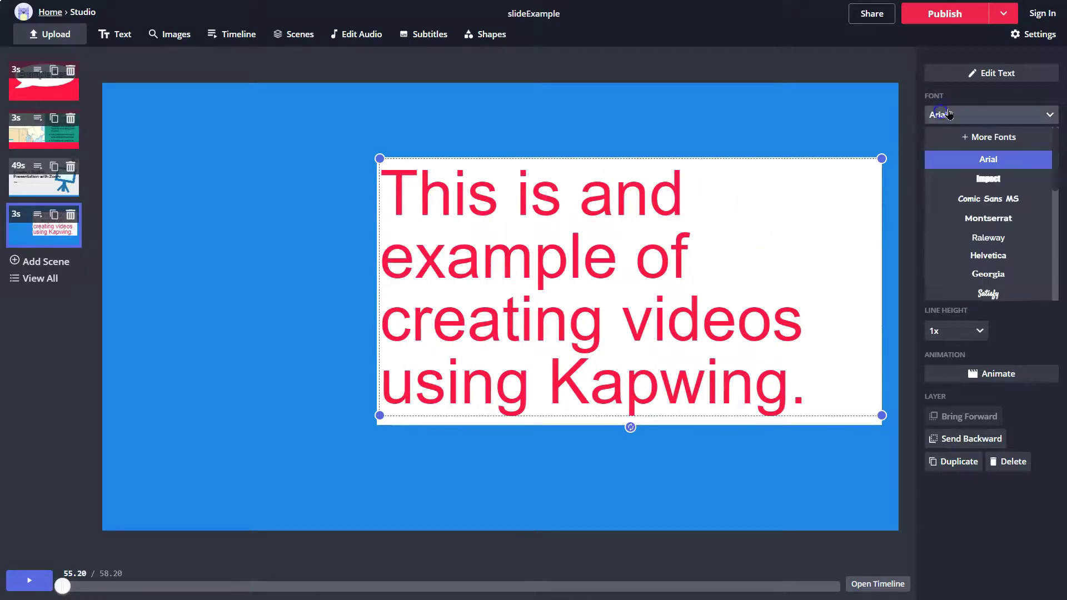
pyautogui.click(1005, 179)
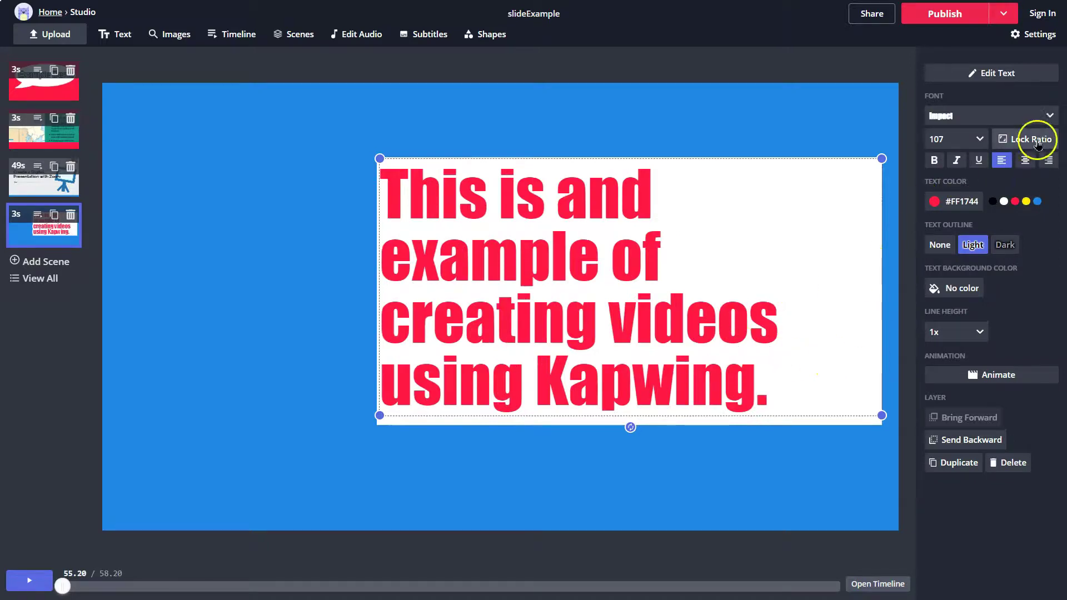
pyautogui.click(1028, 160)
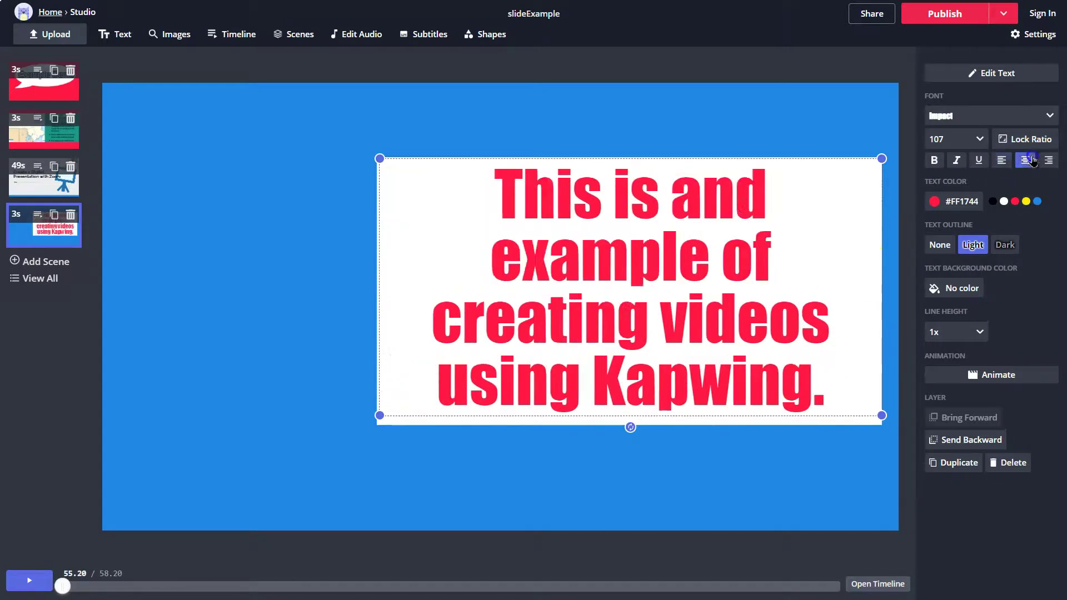
# Insert a clapperboard image from a 'video' search beside the text, then show the scene Timeline
pyautogui.click(176, 36)
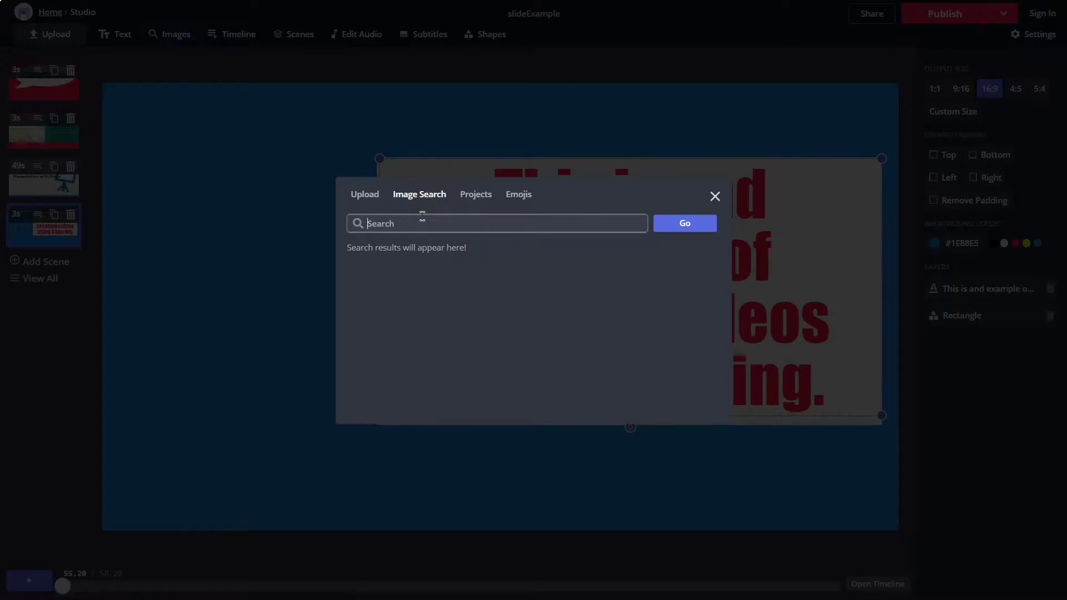
pyautogui.press('Return')
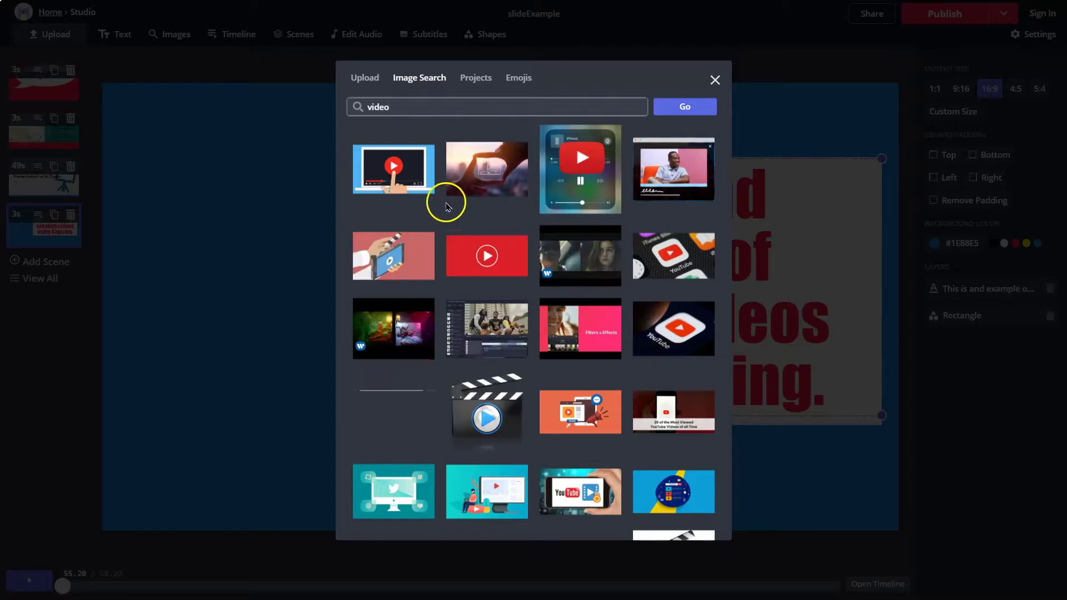
pyautogui.click(376, 251)
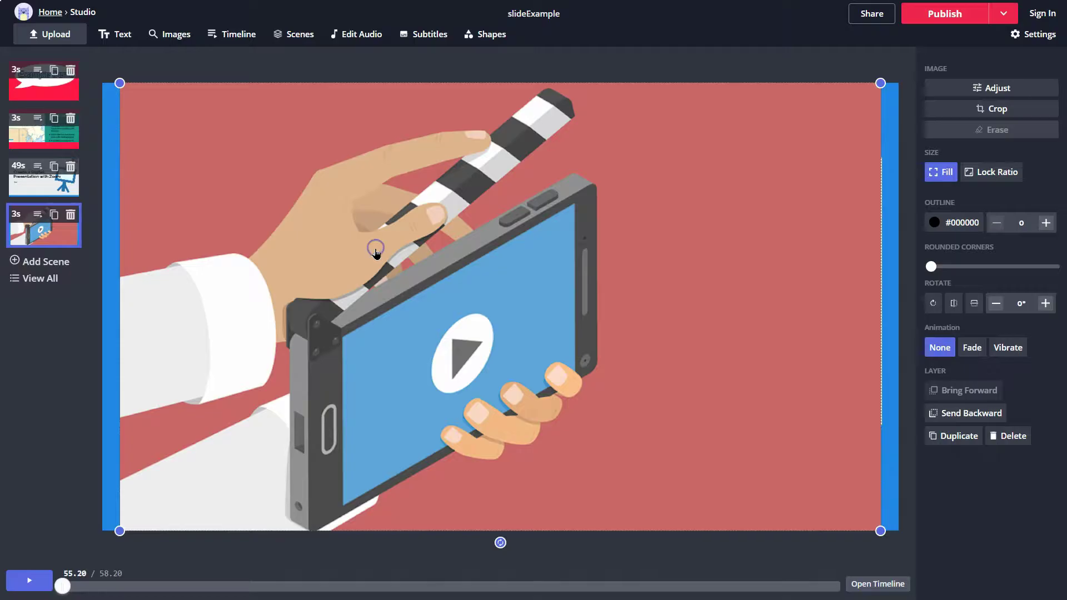
pyautogui.moveTo(880, 82); pyautogui.dragTo(369, 195)
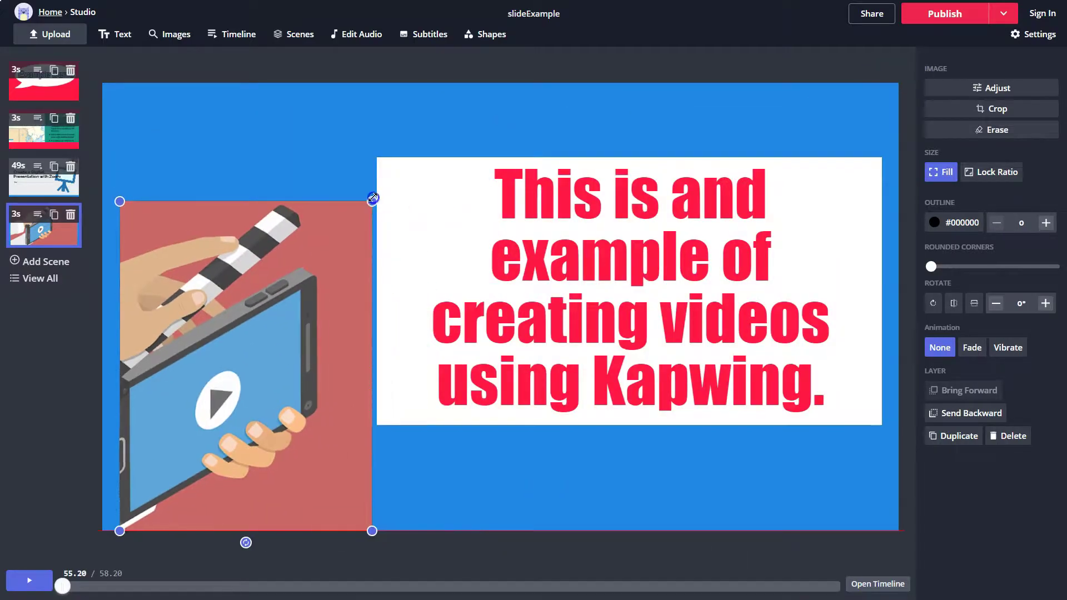
pyautogui.moveTo(286, 281); pyautogui.dragTo(274, 214)
pyautogui.moveTo(364, 126); pyautogui.dragTo(367, 181)
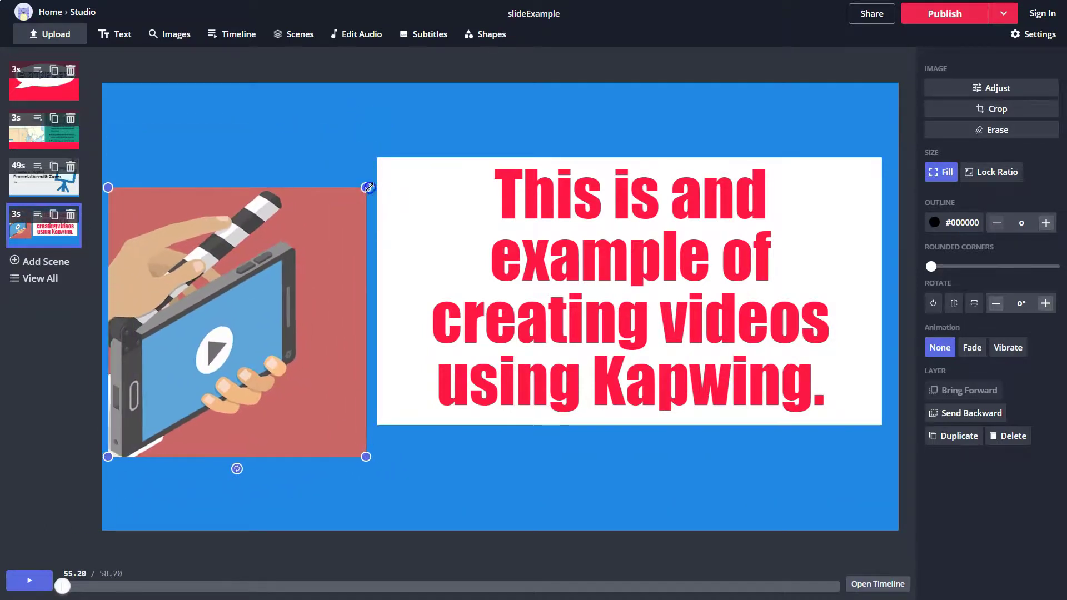
pyautogui.moveTo(264, 265); pyautogui.dragTo(267, 240)
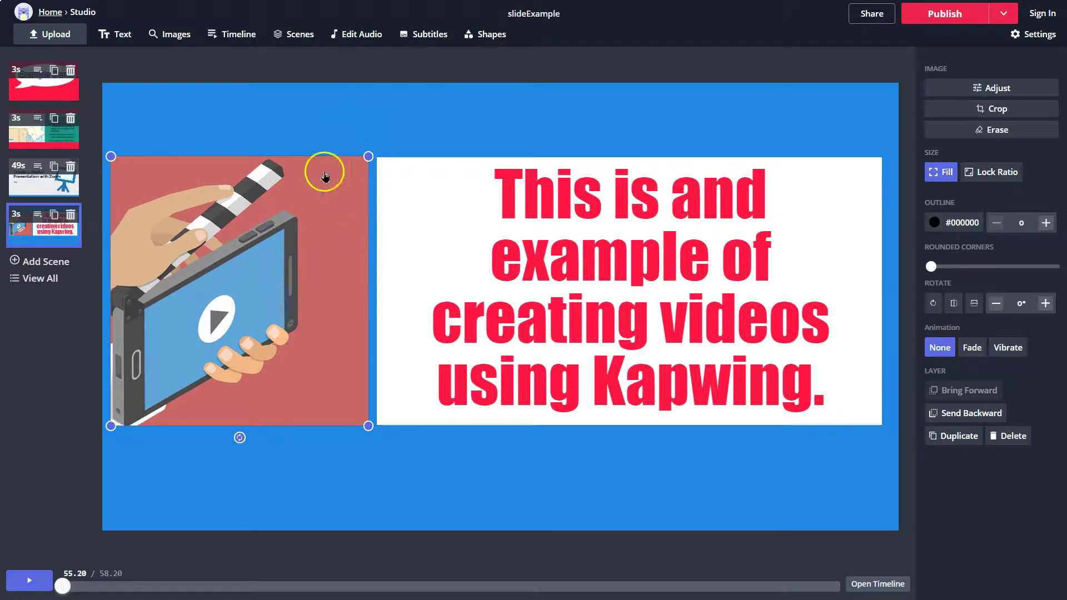
pyautogui.click(238, 37)
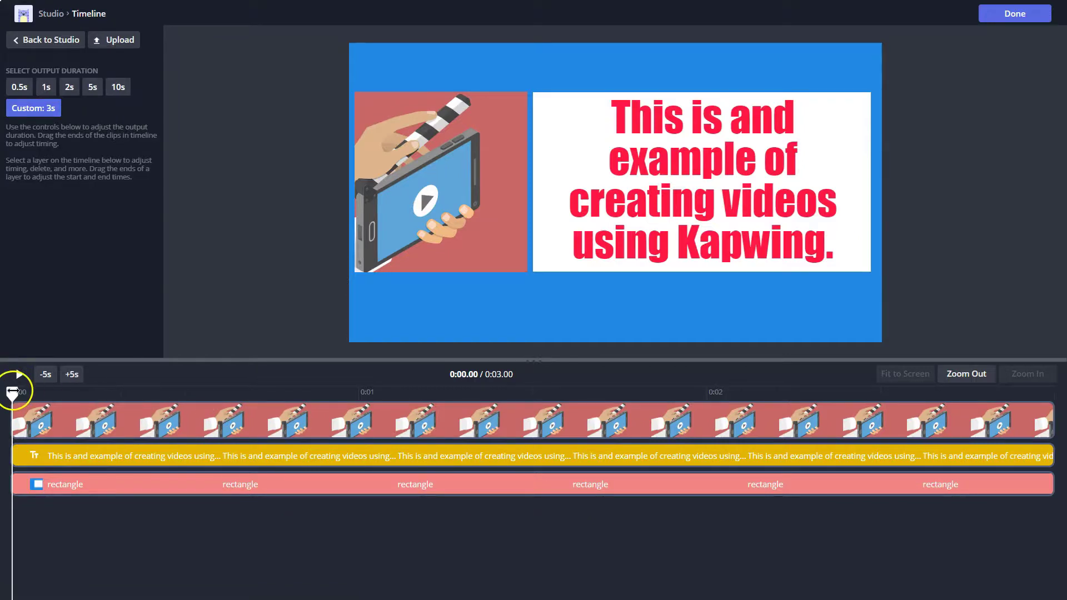
# Set the blue closing scene's duration to 5 seconds
pyautogui.moveTo(13, 391); pyautogui.dragTo(12, 455)
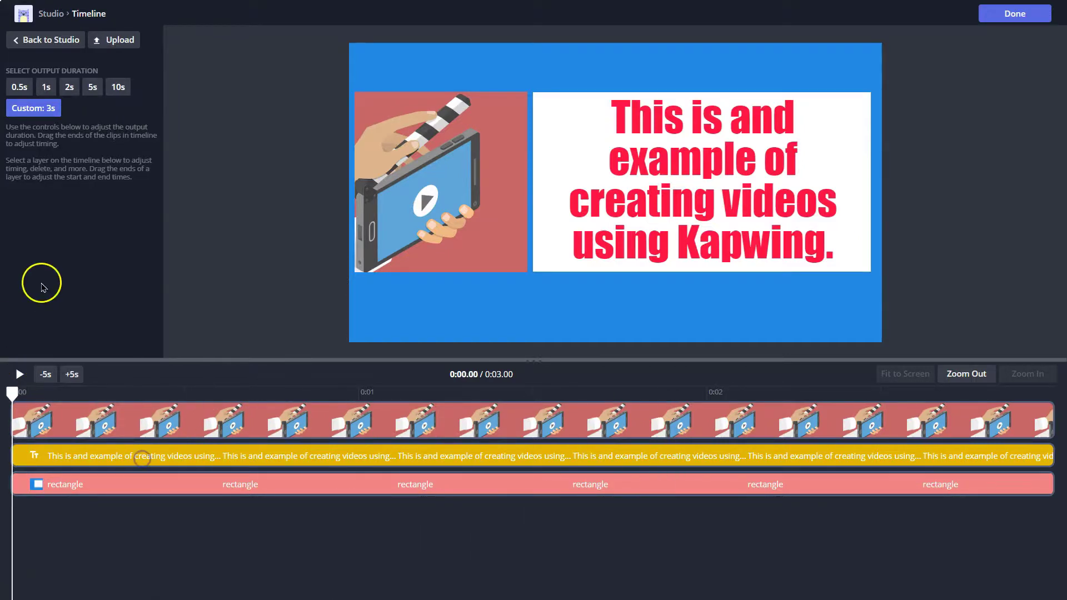
pyautogui.click(35, 39)
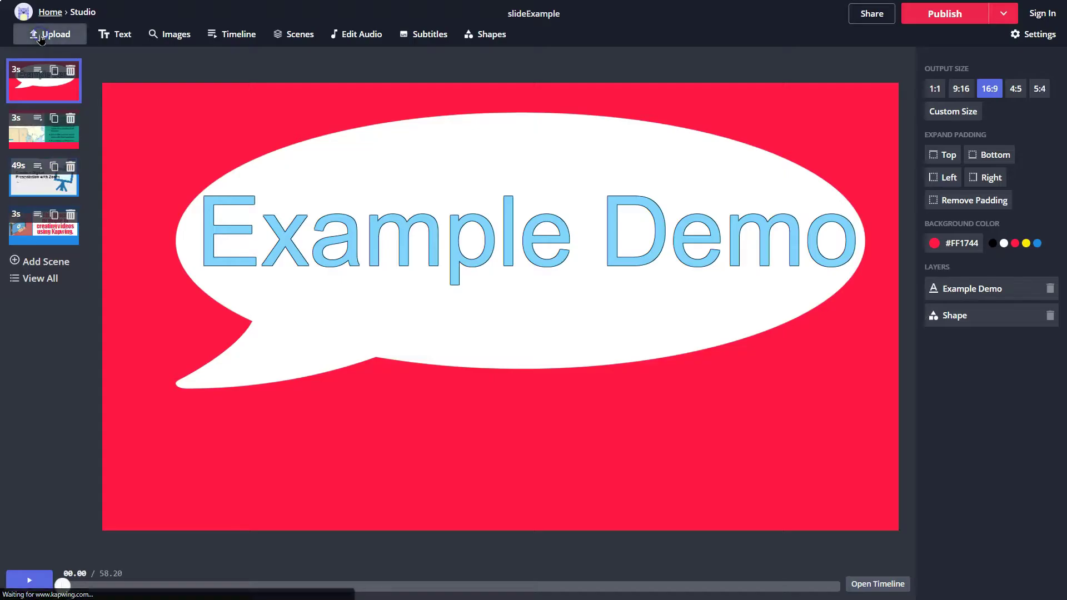
pyautogui.click(29, 233)
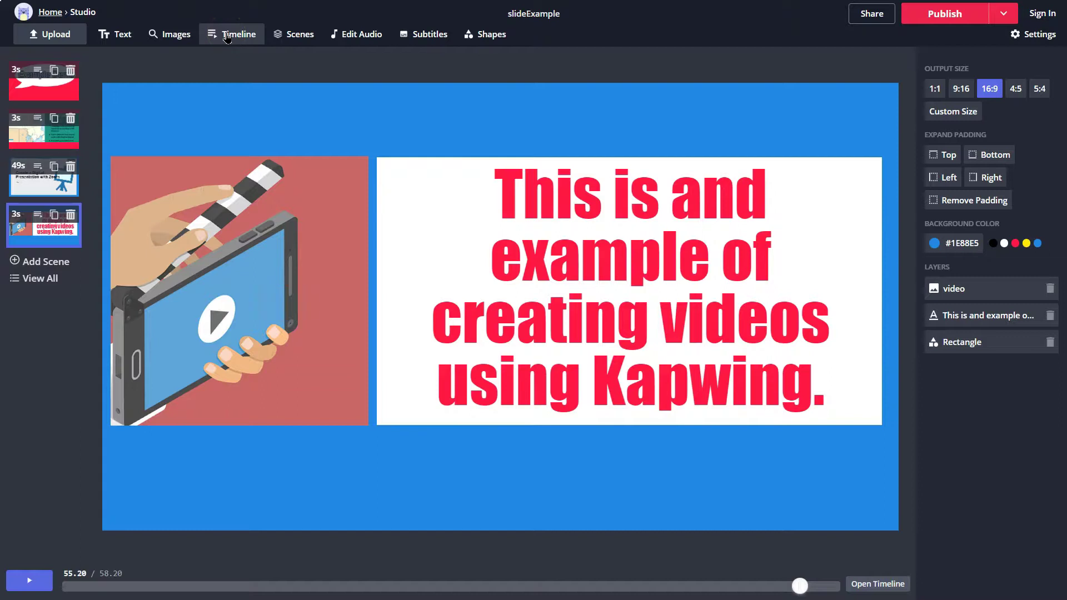
pyautogui.click(226, 37)
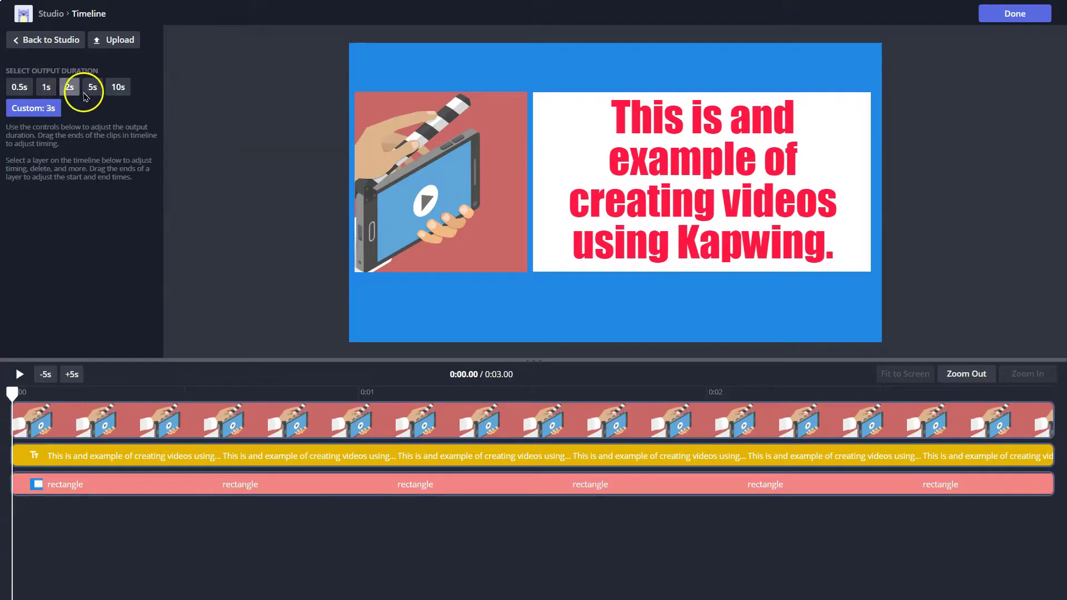
pyautogui.click(118, 86)
pyautogui.click(92, 87)
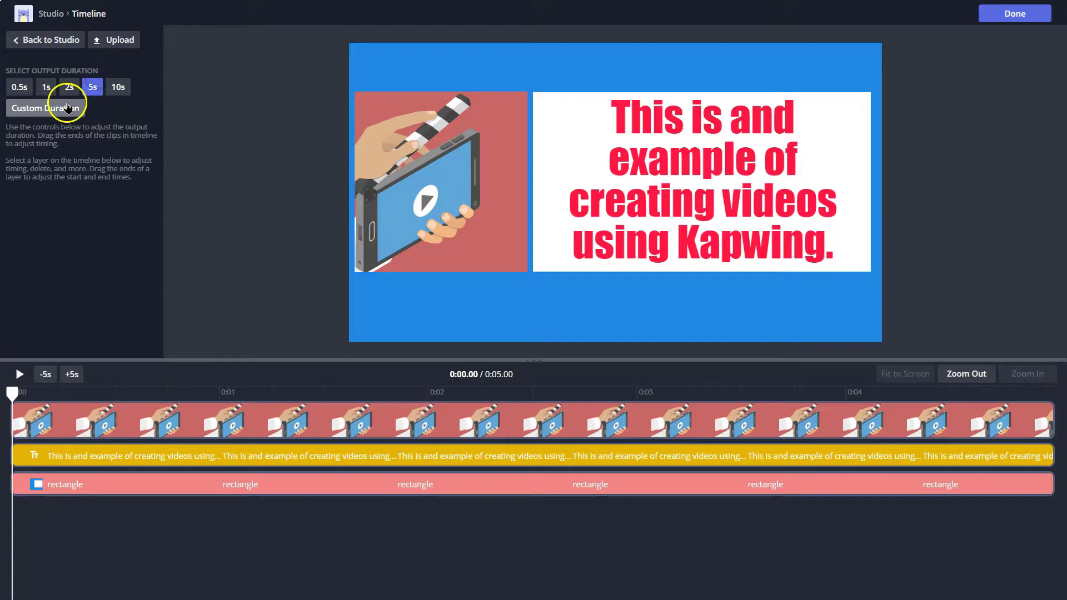
# Re-trim the third scene's presentation video so it runs 8.44 seconds
pyautogui.click(43, 39)
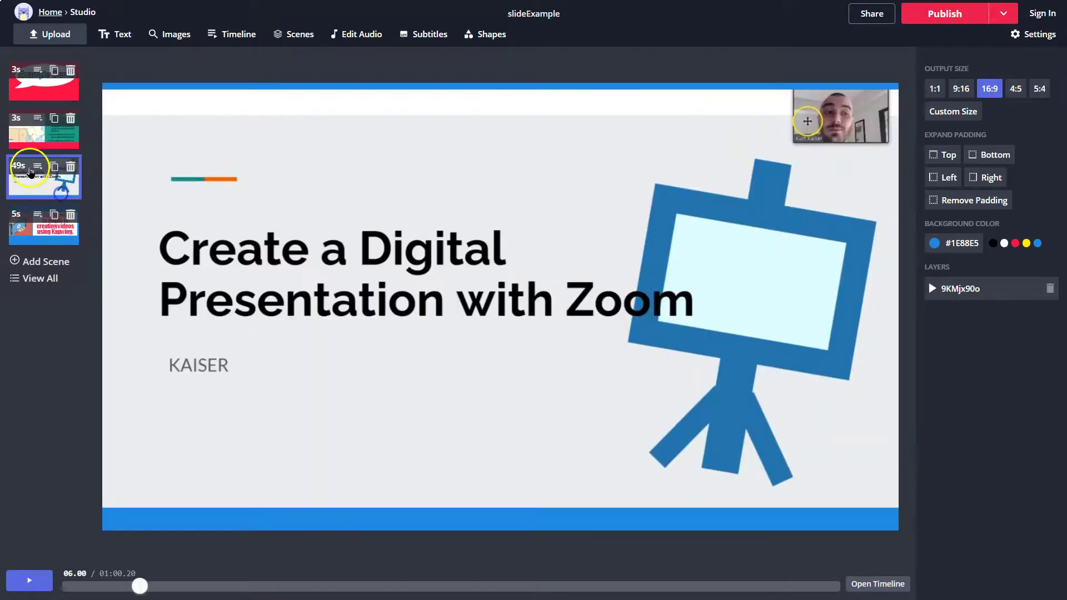
pyautogui.click(55, 186)
pyautogui.click(516, 259)
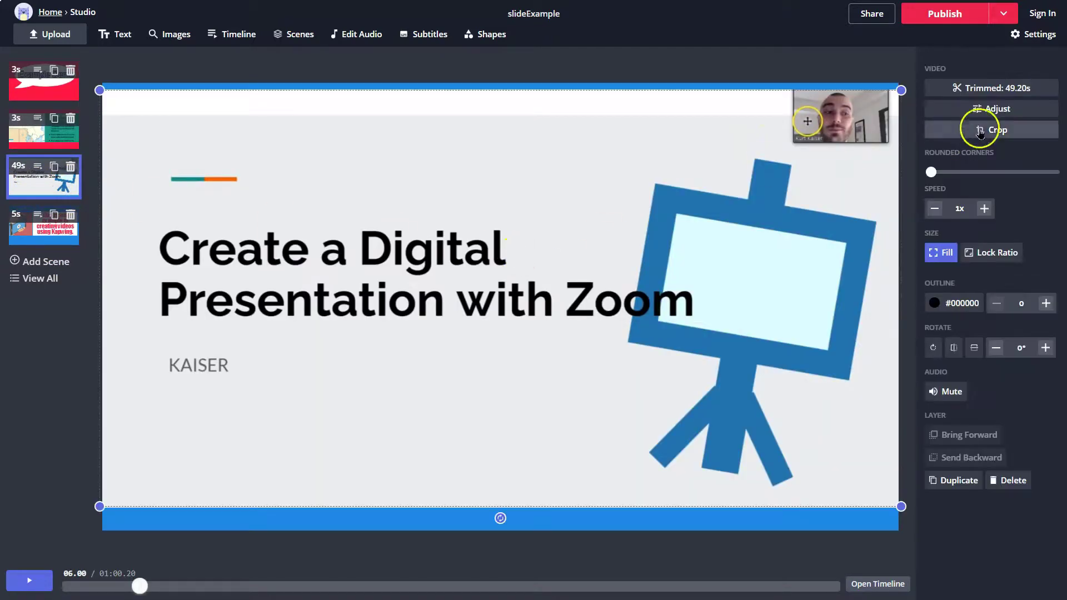
pyautogui.click(972, 89)
pyautogui.moveTo(621, 156); pyautogui.dragTo(526, 157)
pyautogui.click(983, 245)
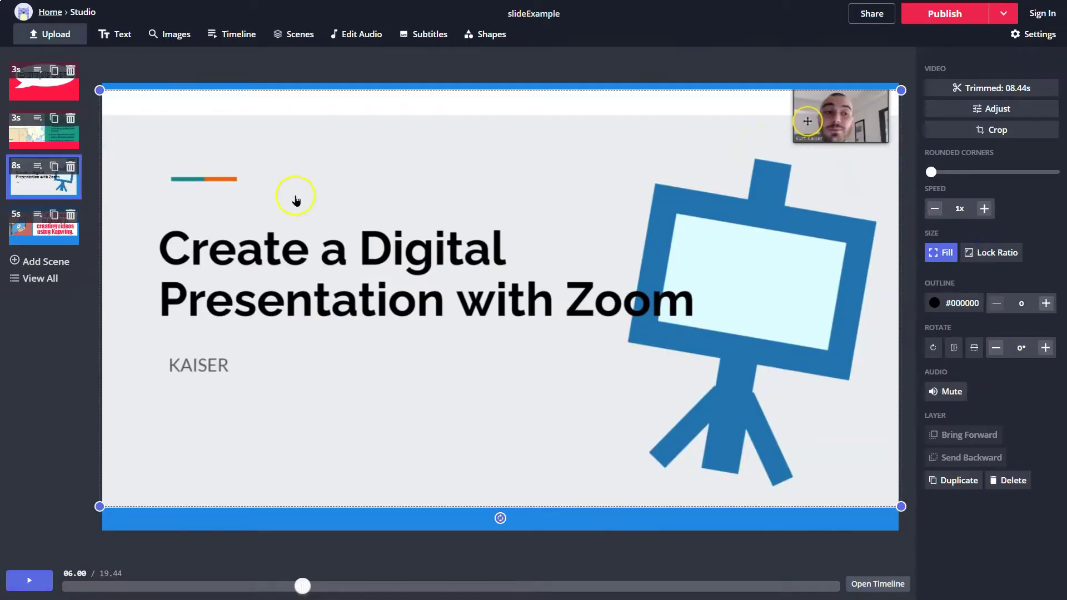
pyautogui.click(59, 94)
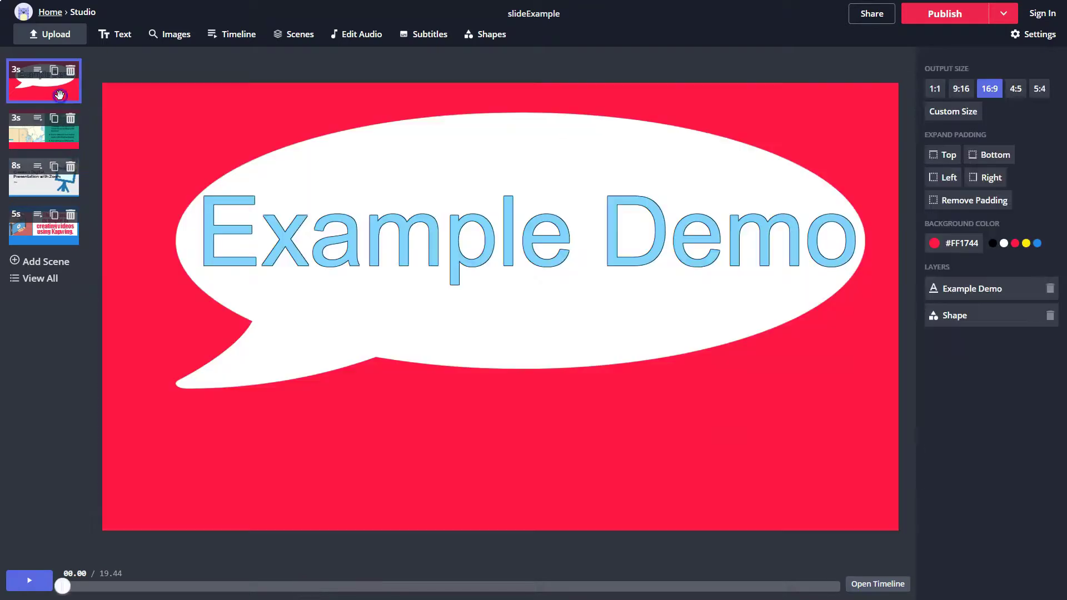
# Publish the slideExample video and let Kapwing finish processing it
pyautogui.click(974, 12)
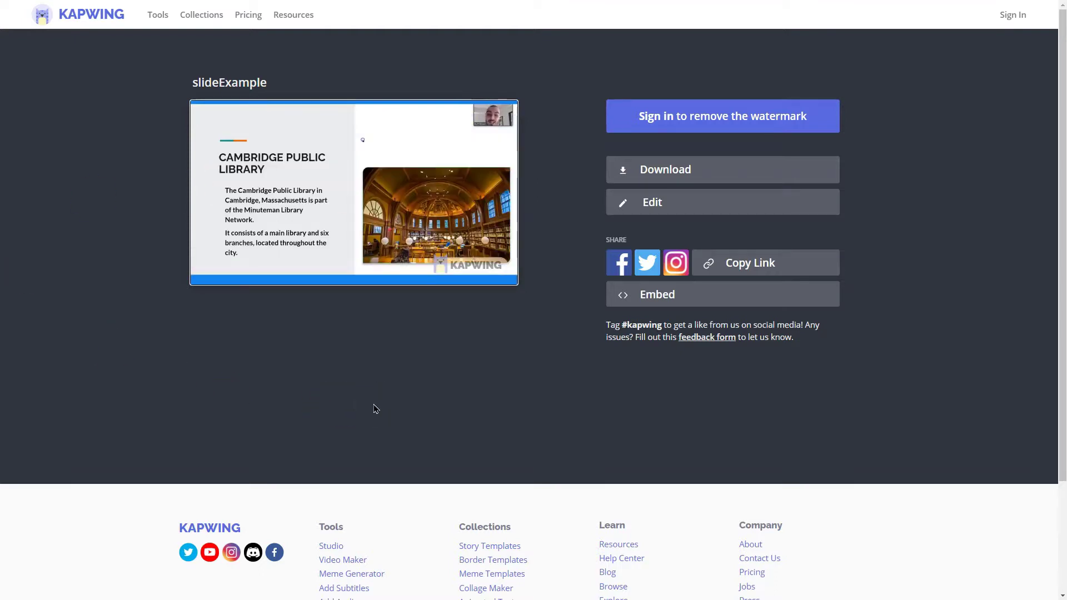
# Play and seek through the published video's preview, back to the title slide
pyautogui.moveTo(492, 347); pyautogui.dragTo(544, 328)
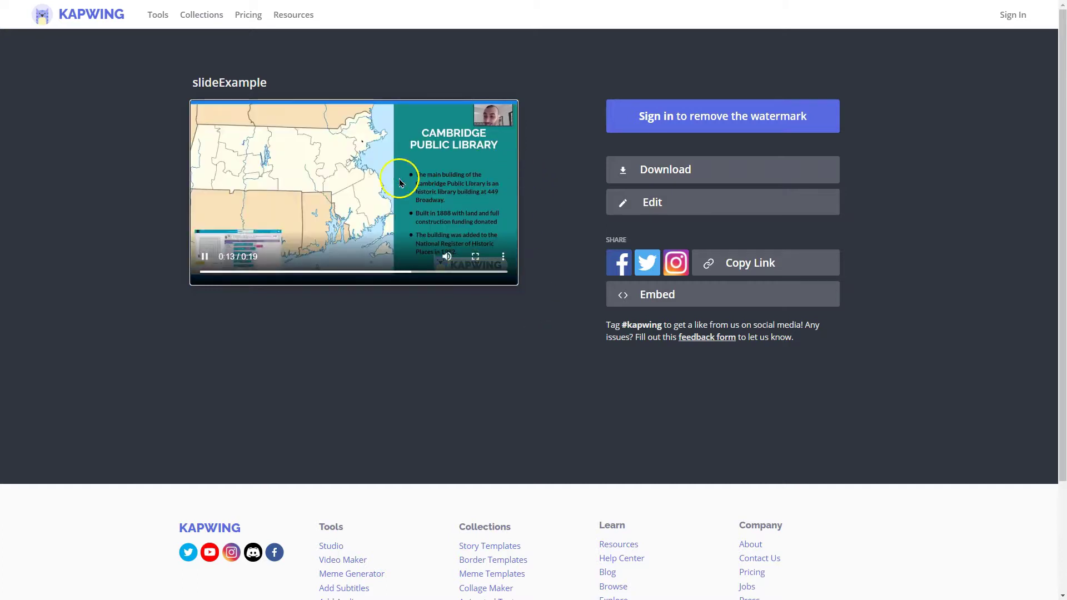
pyautogui.click(399, 180)
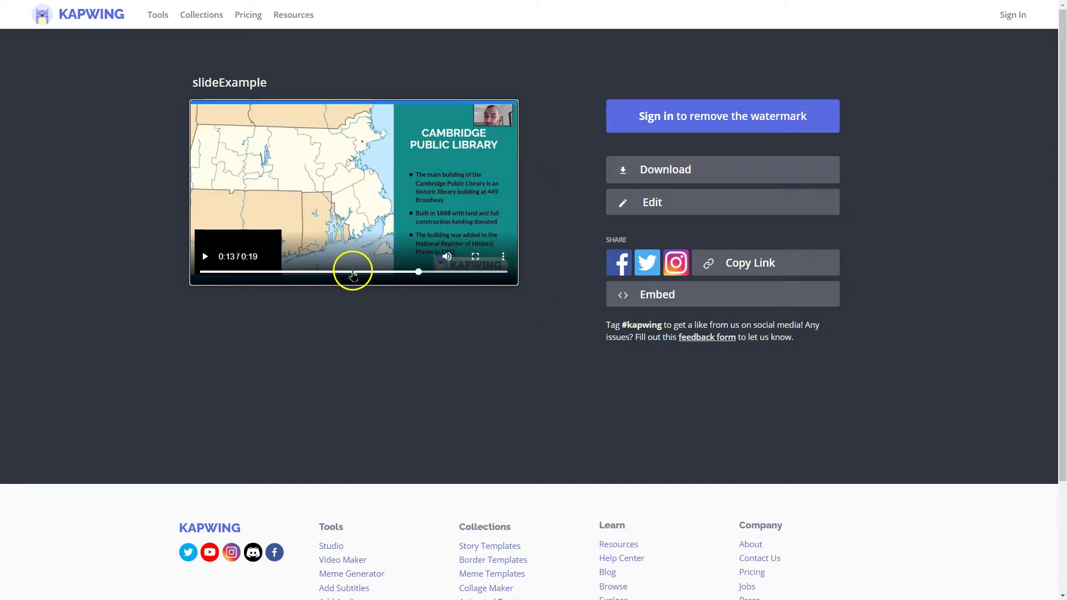
pyautogui.click(352, 272)
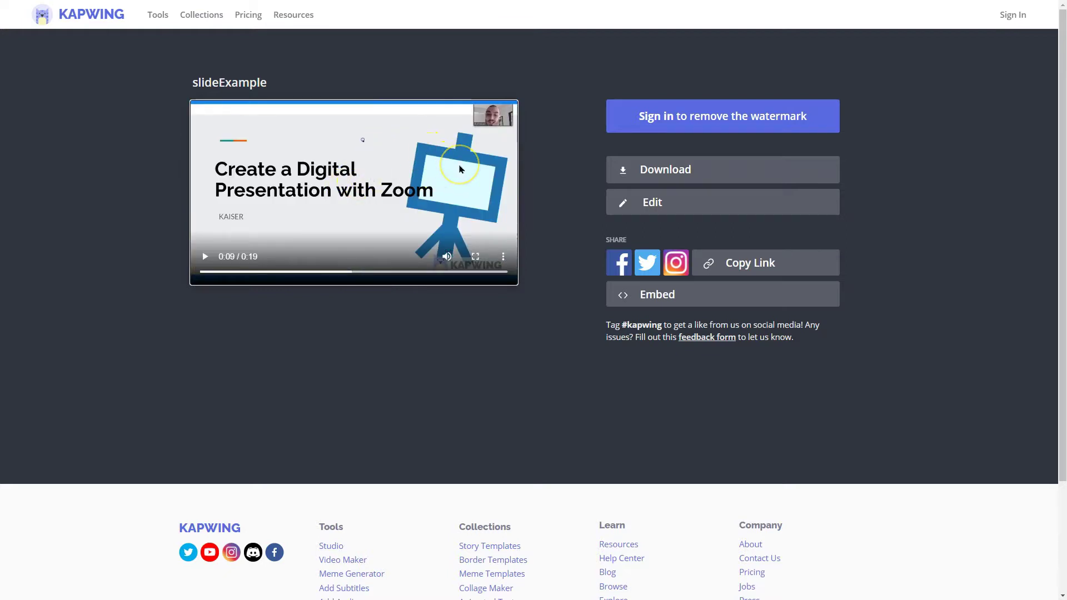
pyautogui.click(418, 203)
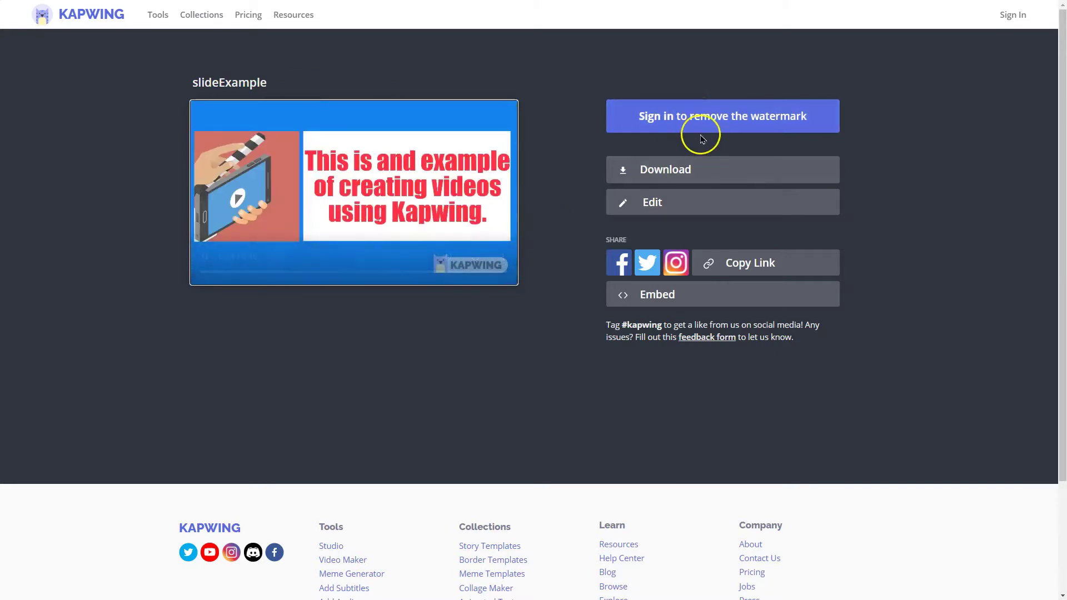
pyautogui.click(462, 179)
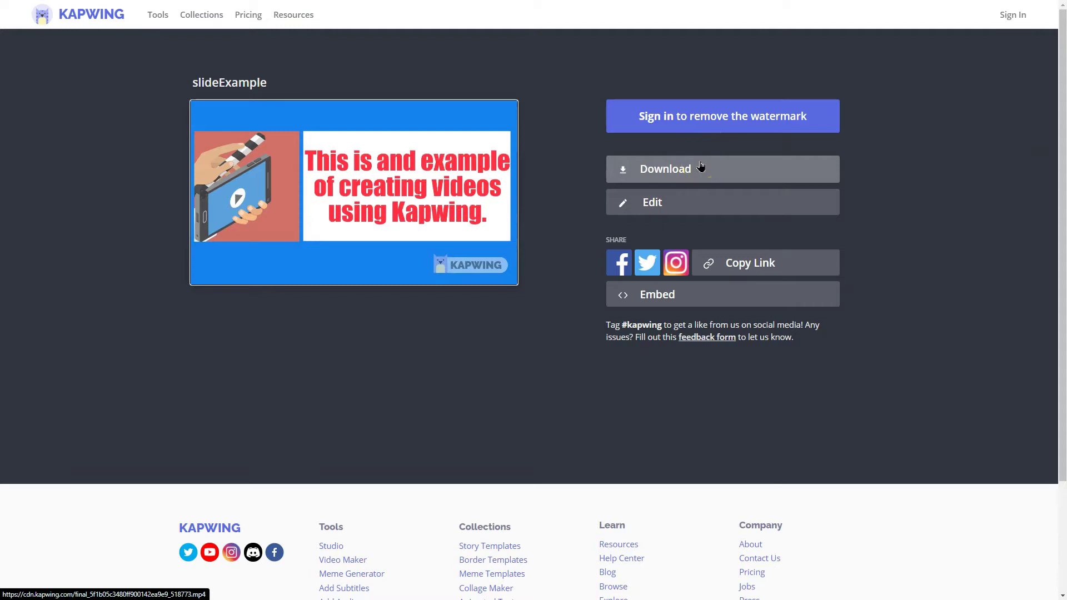
pyautogui.click(759, 259)
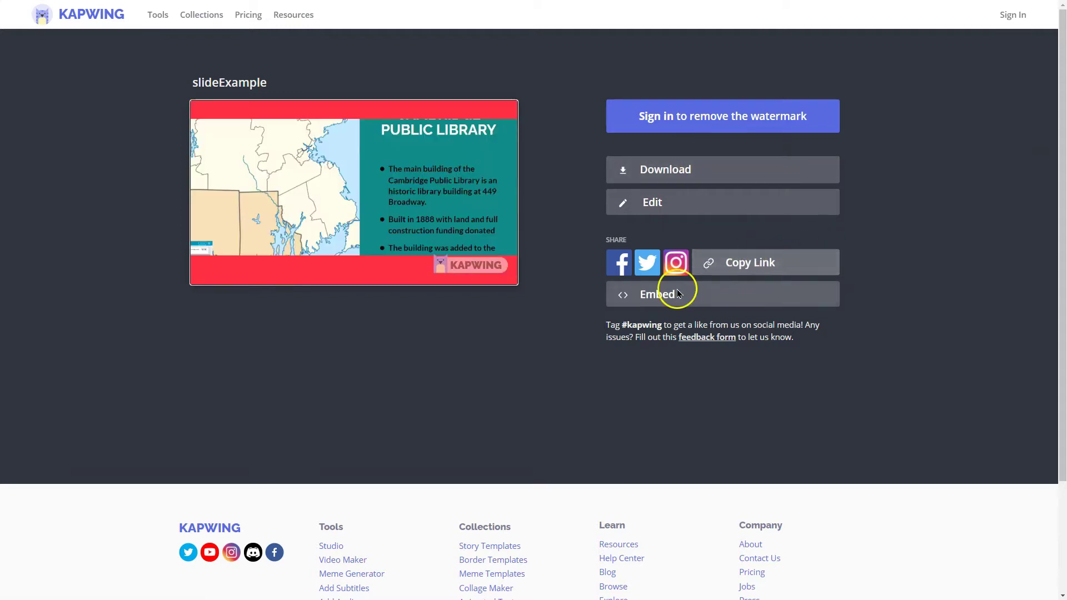
# Download the watermarked MP4 and begin signing in to remove the watermark
pyautogui.click(311, 154)
pyautogui.click(711, 169)
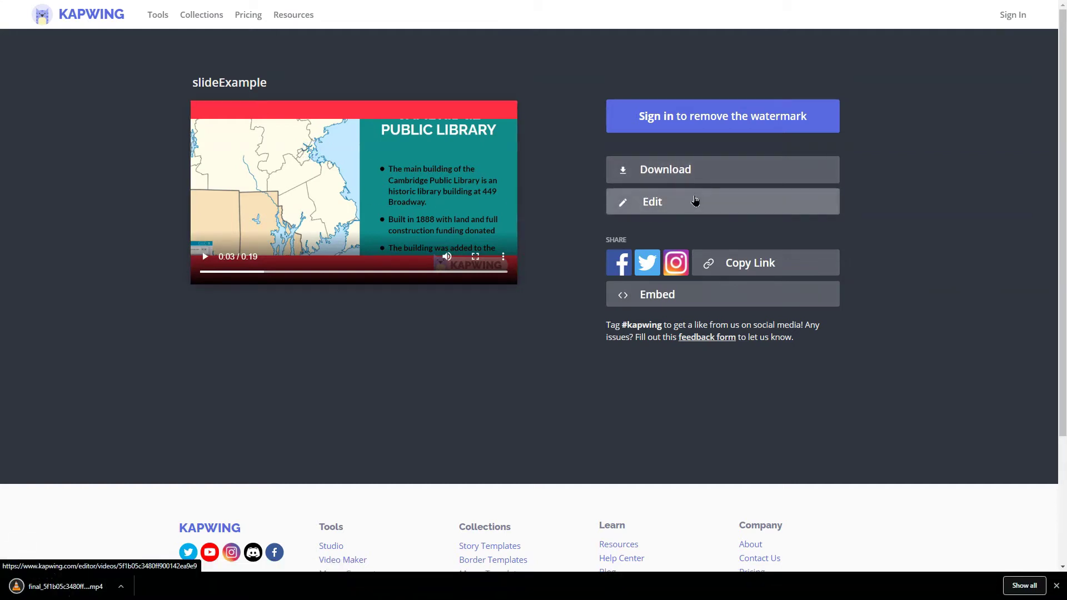
pyautogui.click(716, 125)
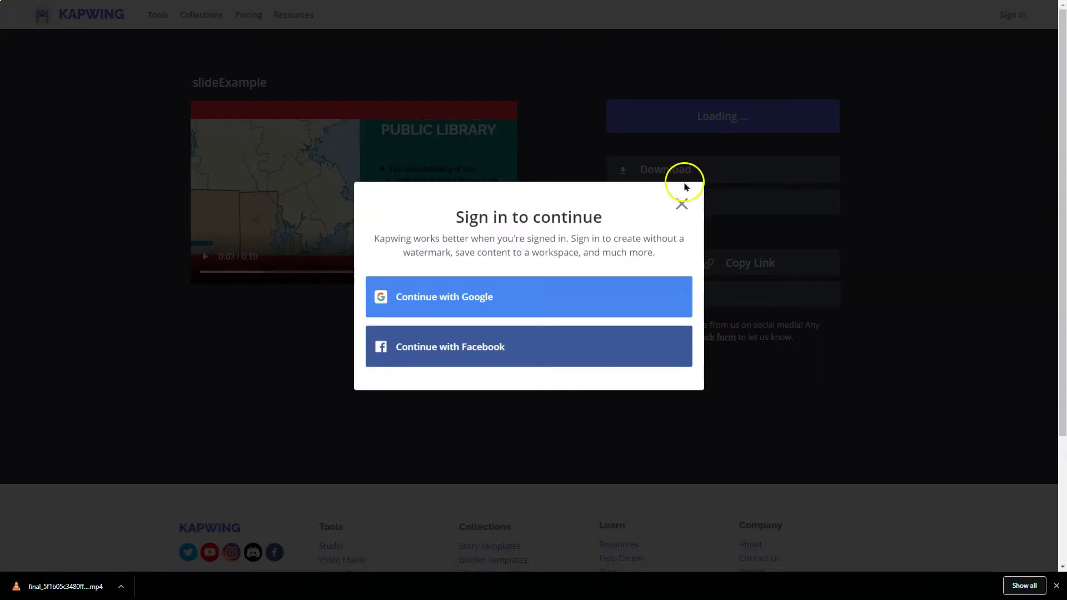
# Sign in with a Google account, then open the downloaded MP4 in VLC
pyautogui.click(474, 286)
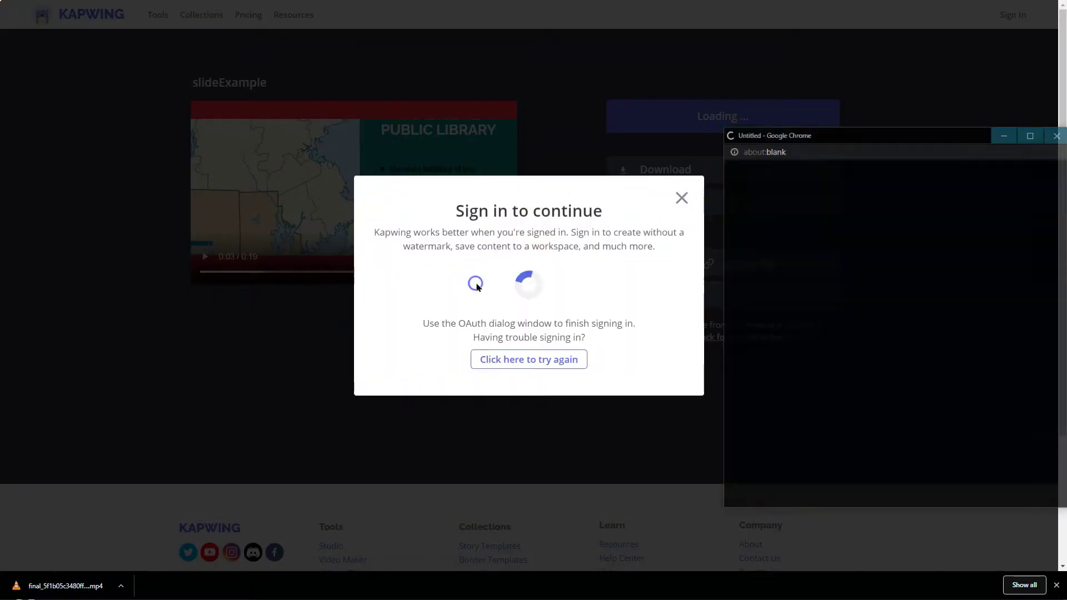
pyautogui.click(829, 322)
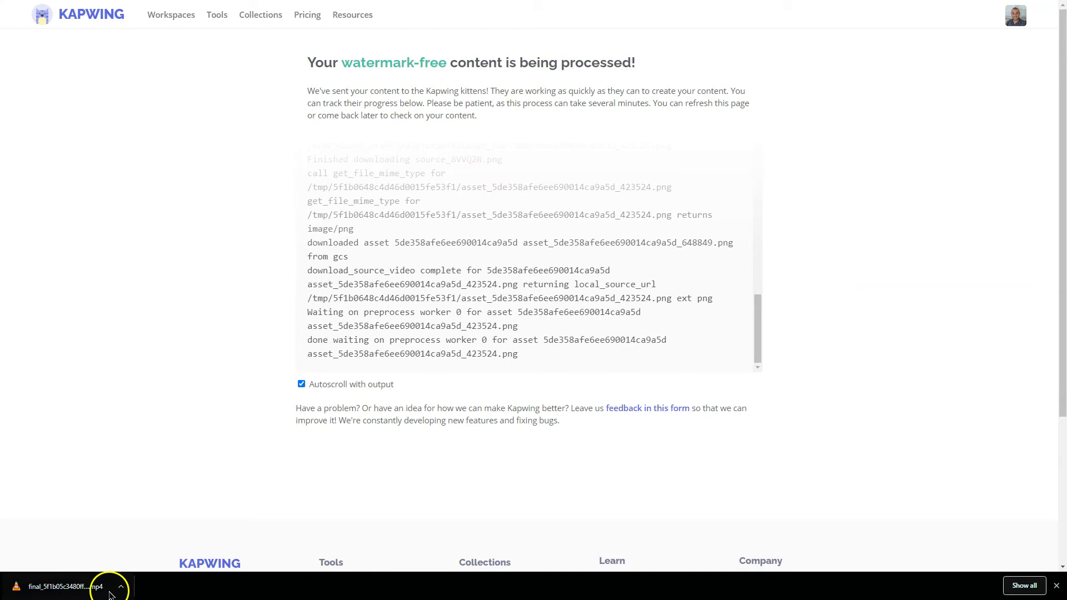
pyautogui.click(85, 598)
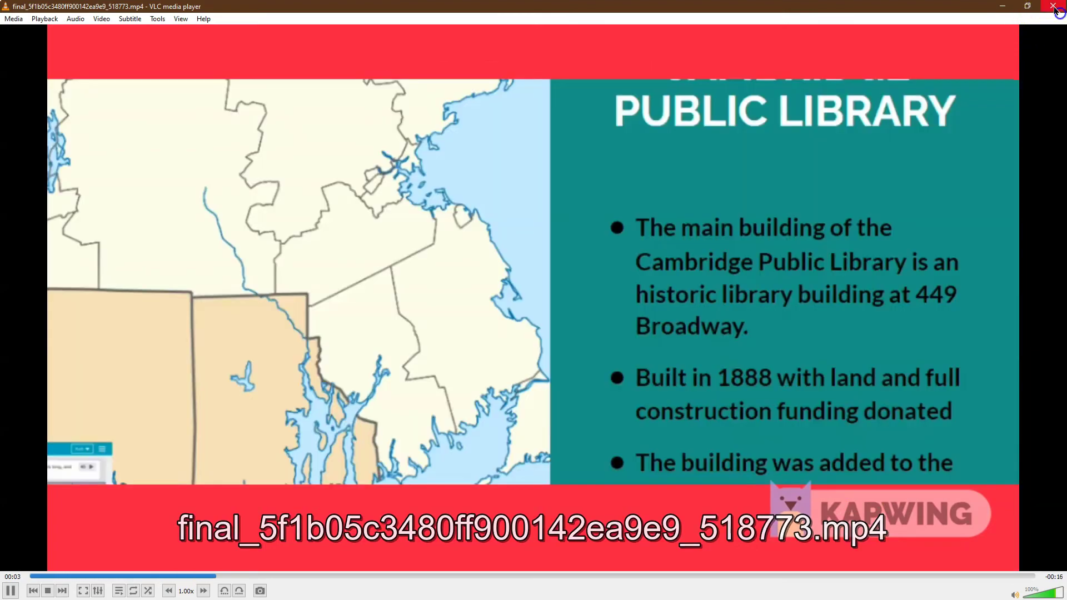
# Close VLC and play-pause the watermark-free slideExample preview in Kapwing
pyautogui.click(1054, 7)
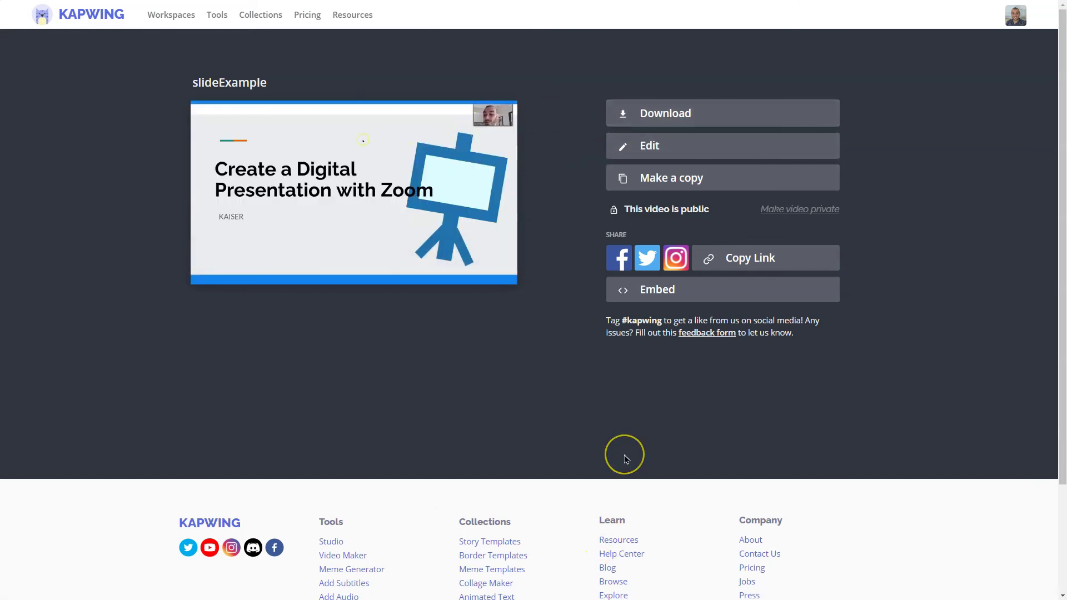
pyautogui.click(327, 182)
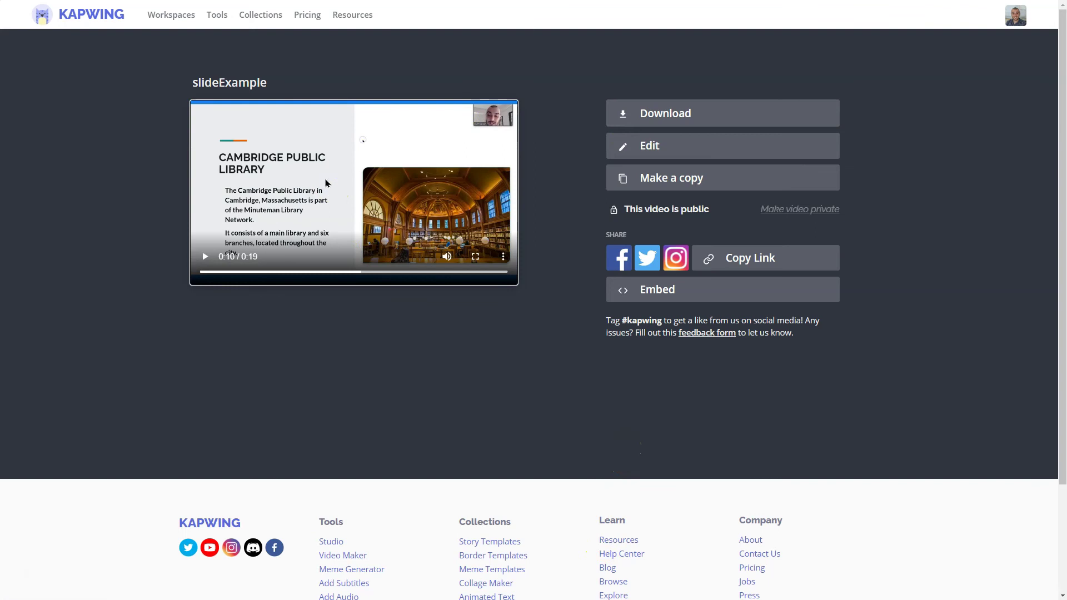
pyautogui.click(370, 218)
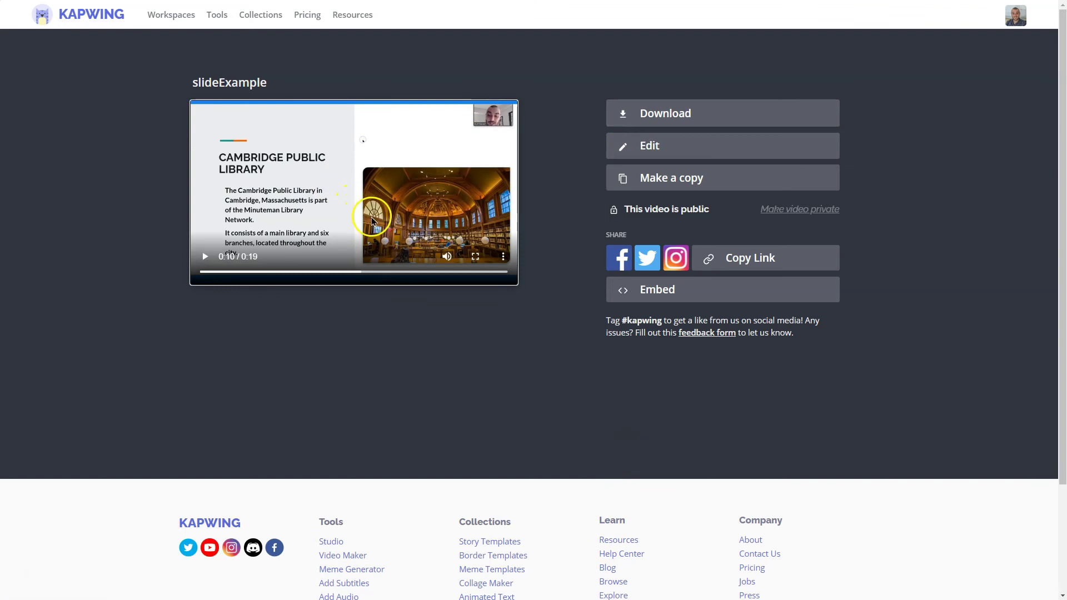